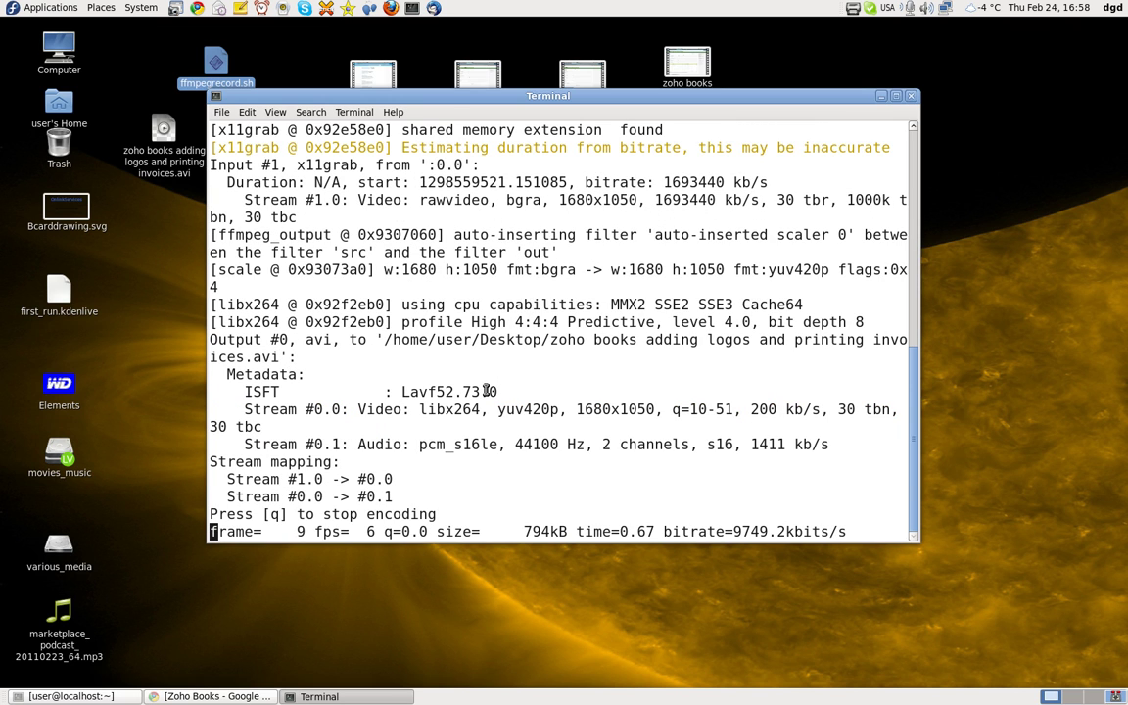
Step: Bring the Chrome window showing the Happy3 invoice in Zoho Books to the front
{"action": "left_click", "coordinate": [236, 694]}
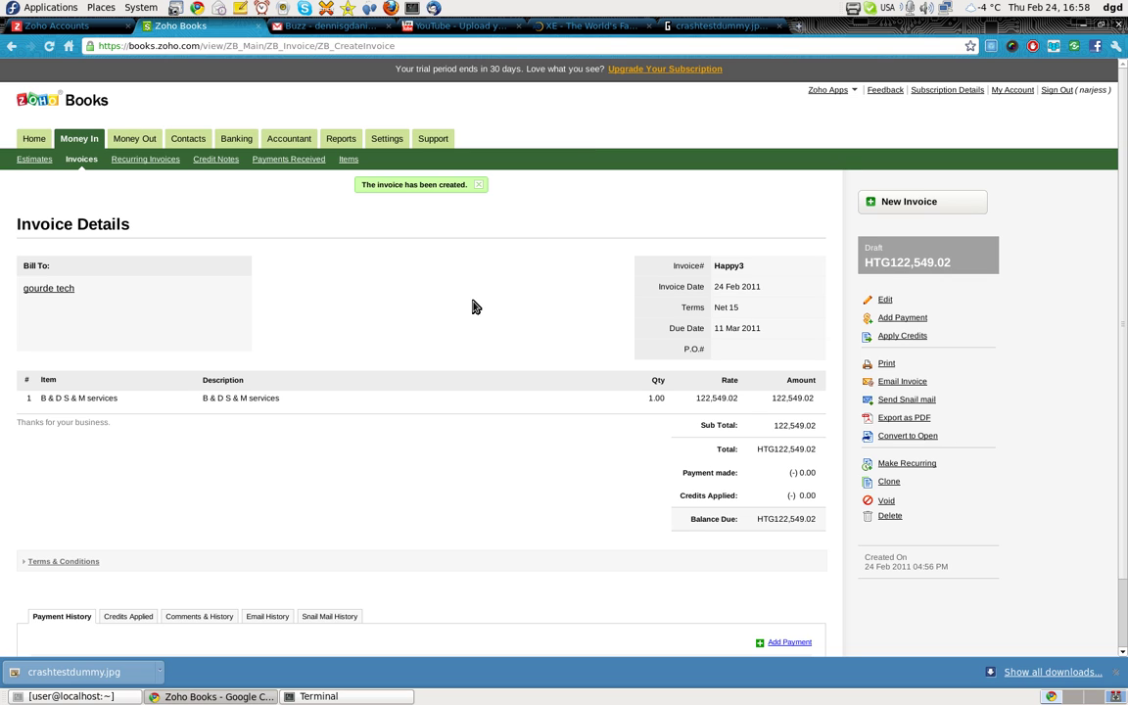
Step: Look over the Happy3 invoice page, then go to Zoho Books Settings
{"action": "scroll", "coordinate": [472, 306], "scroll_direction": "down", "scroll_amount": 2}
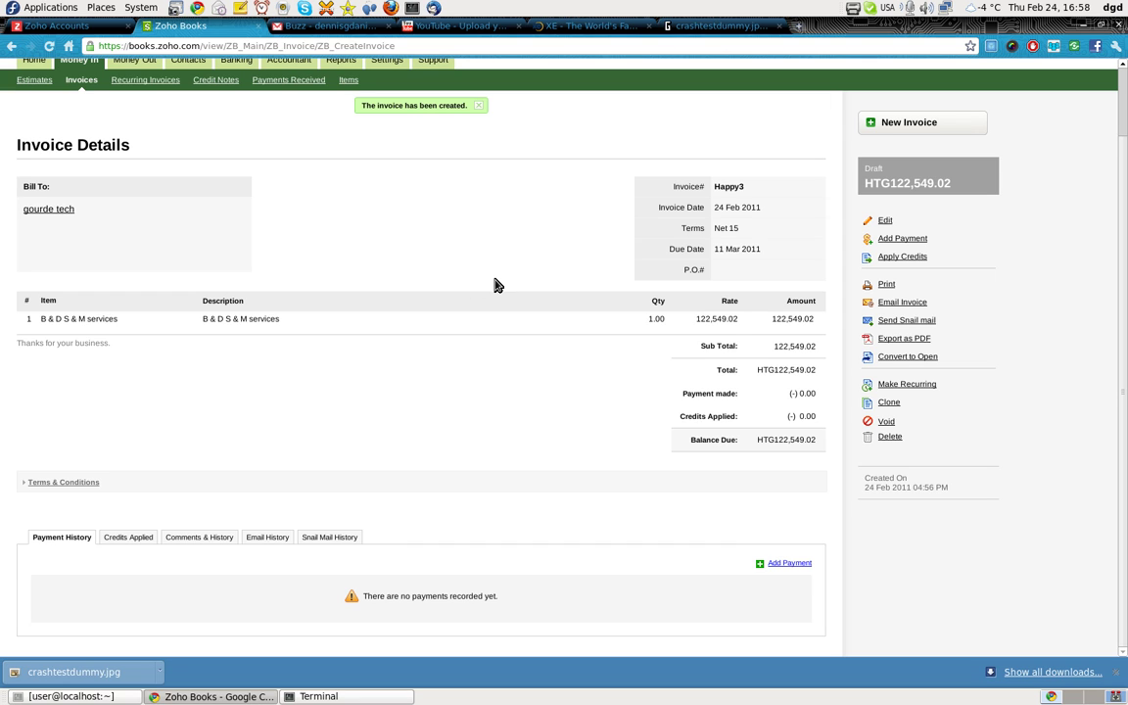
{"action": "scroll", "coordinate": [496, 284], "scroll_direction": "up", "scroll_amount": 2}
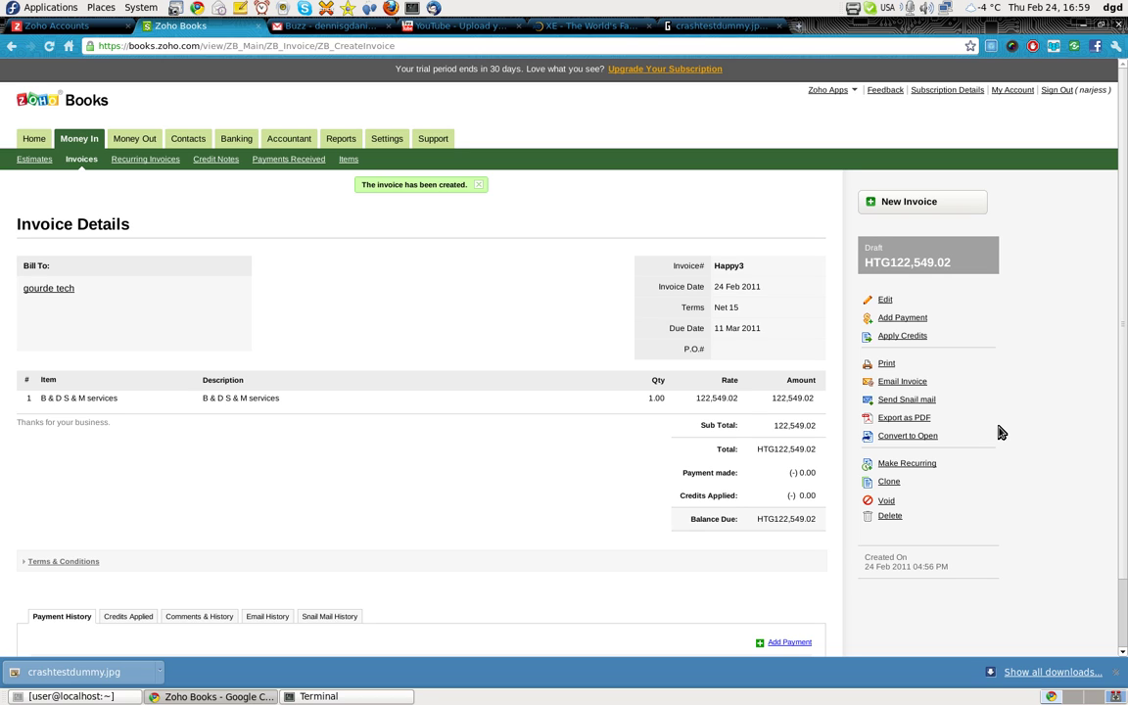
{"action": "left_click", "coordinate": [386, 139]}
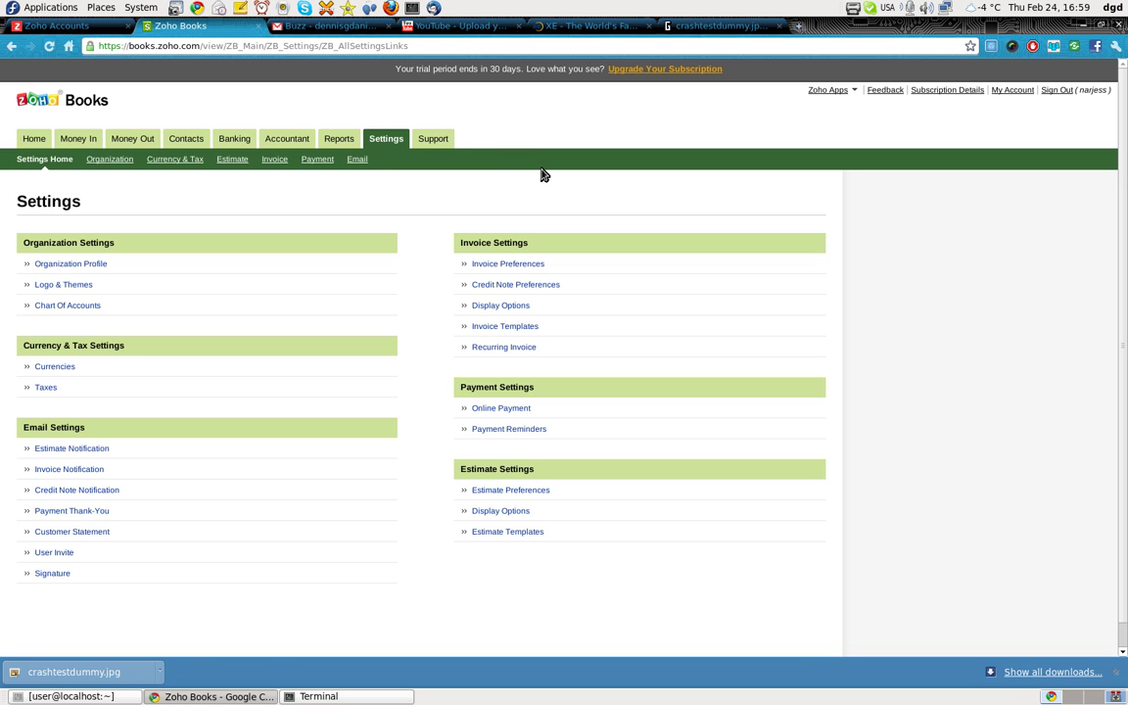
Step: Upload crashtestdummy.jpg as the organization logo under Logo & Themes
{"action": "left_click", "coordinate": [51, 285]}
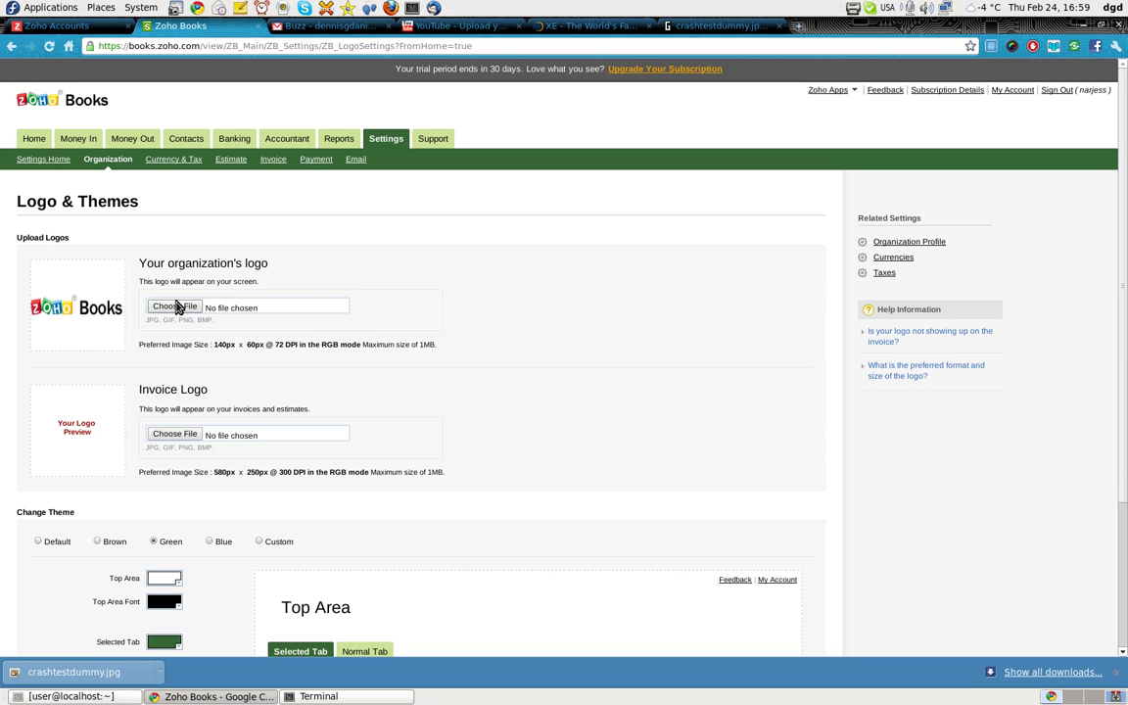
{"action": "left_click", "coordinate": [176, 306]}
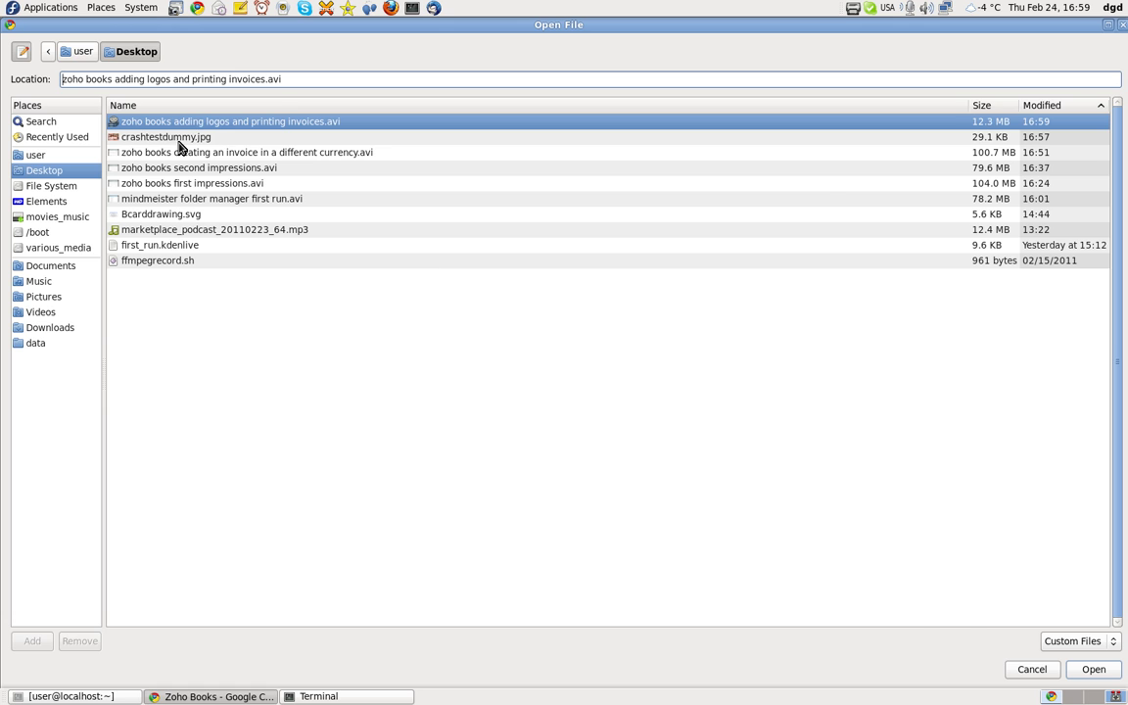
{"action": "left_click", "coordinate": [168, 137]}
{"action": "left_click", "coordinate": [1093, 669]}
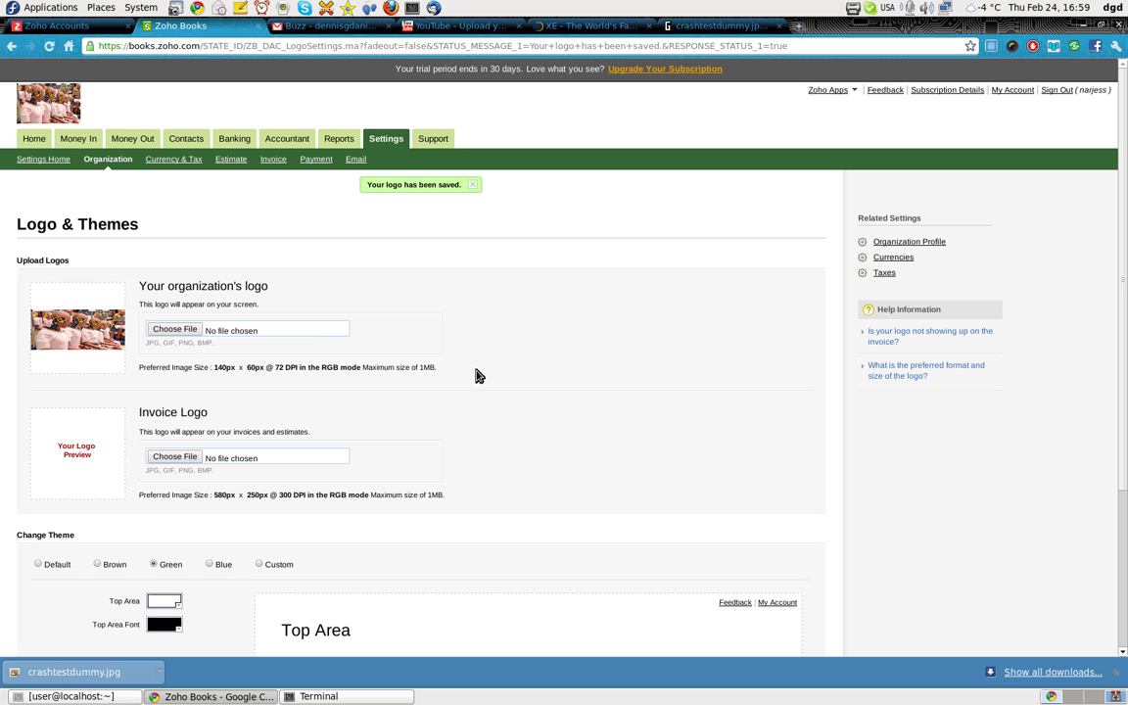
{"action": "scroll", "coordinate": [477, 376], "scroll_direction": "down", "scroll_amount": 2}
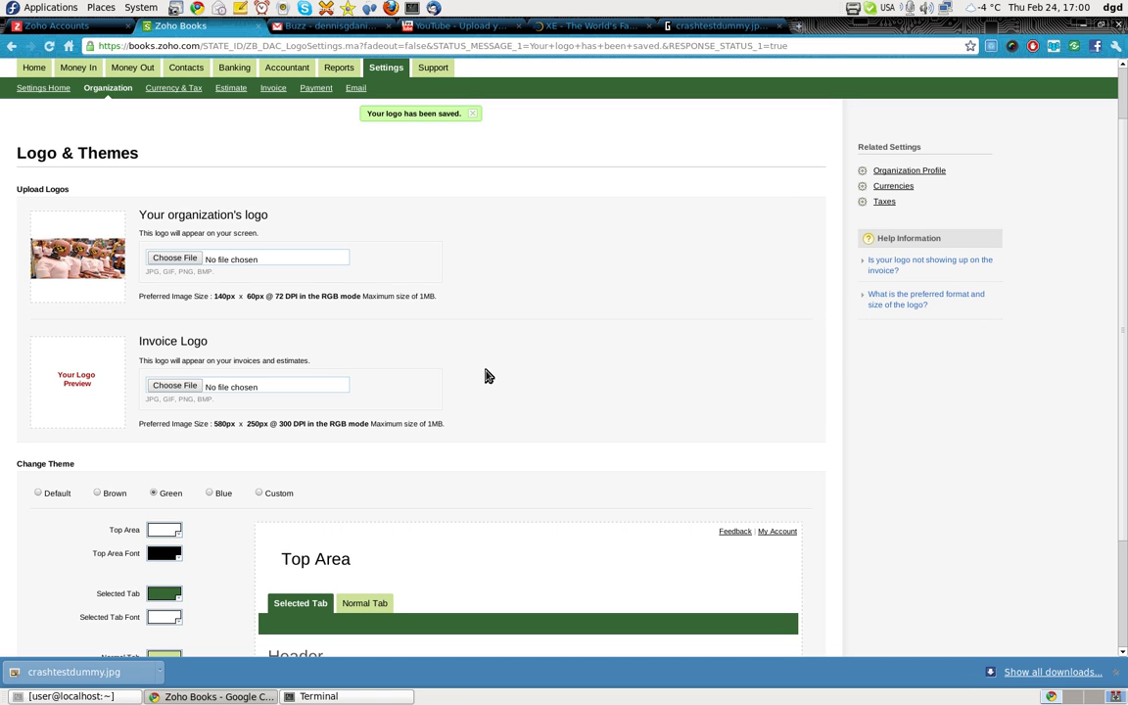
Step: Set crashtestdummy.jpg as the invoice logo too, then return to the All Invoices list
{"action": "left_click", "coordinate": [176, 386]}
{"action": "left_click", "coordinate": [168, 136]}
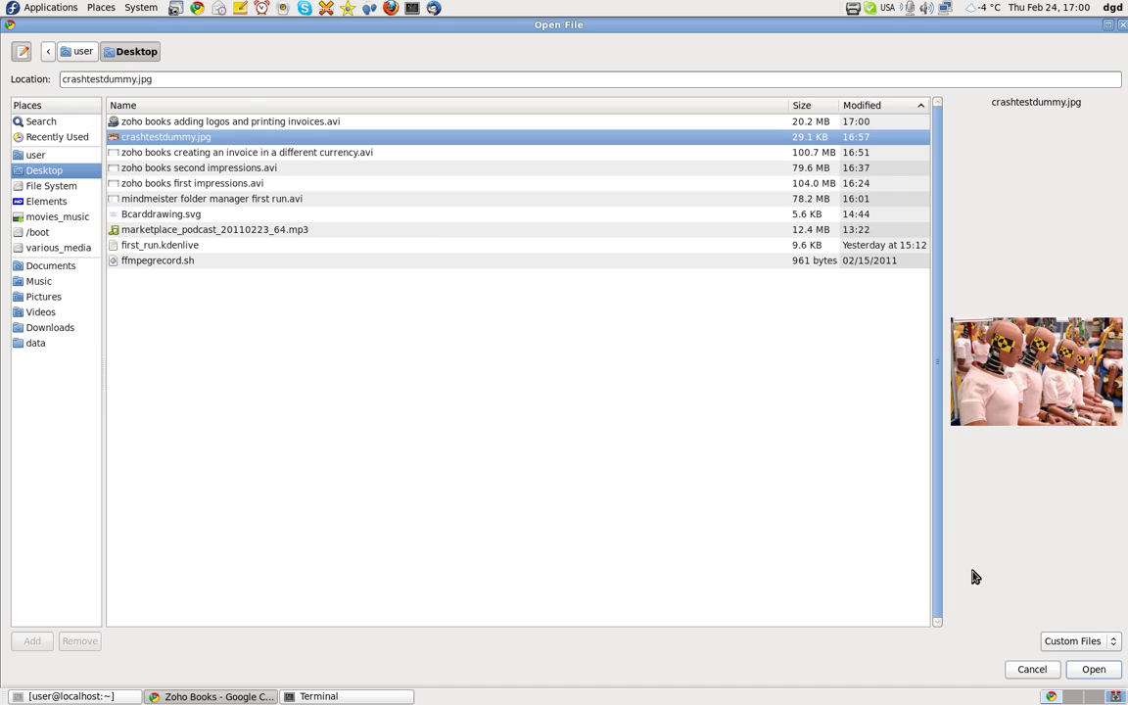
{"action": "left_click", "coordinate": [1091, 668]}
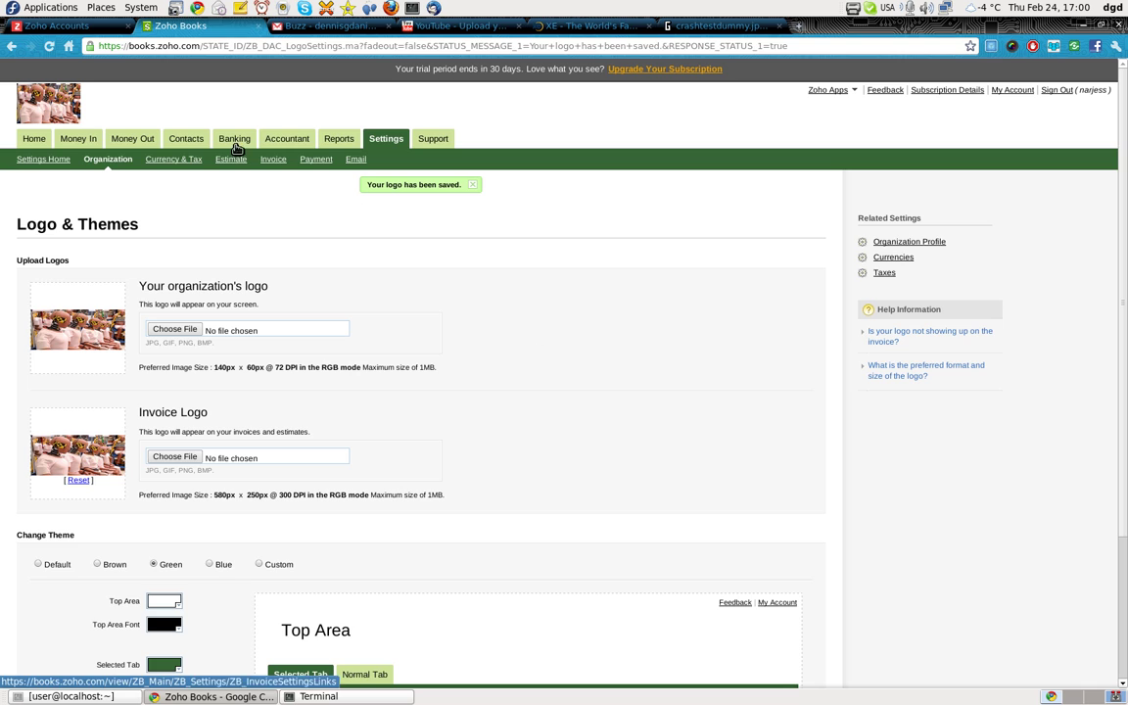
{"action": "left_click", "coordinate": [82, 143]}
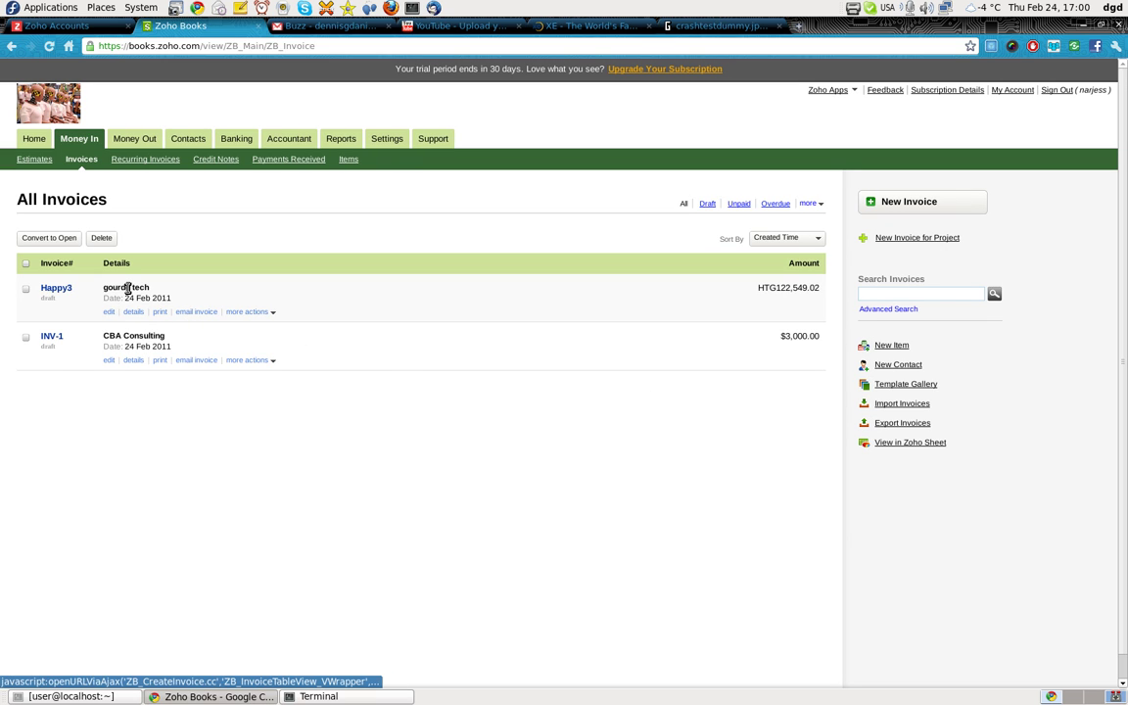
Step: Open Happy3's details, check its Comments & History, and start editing it
{"action": "left_click", "coordinate": [110, 311]}
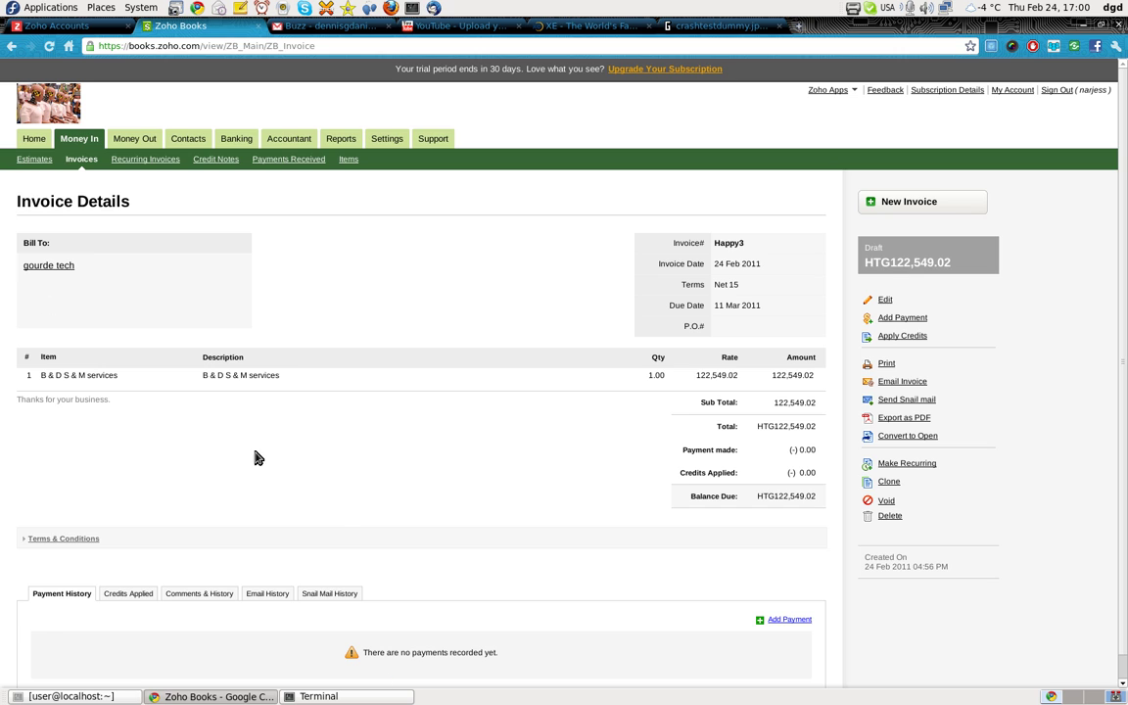
{"action": "scroll", "coordinate": [464, 418], "scroll_direction": "down", "scroll_amount": 1}
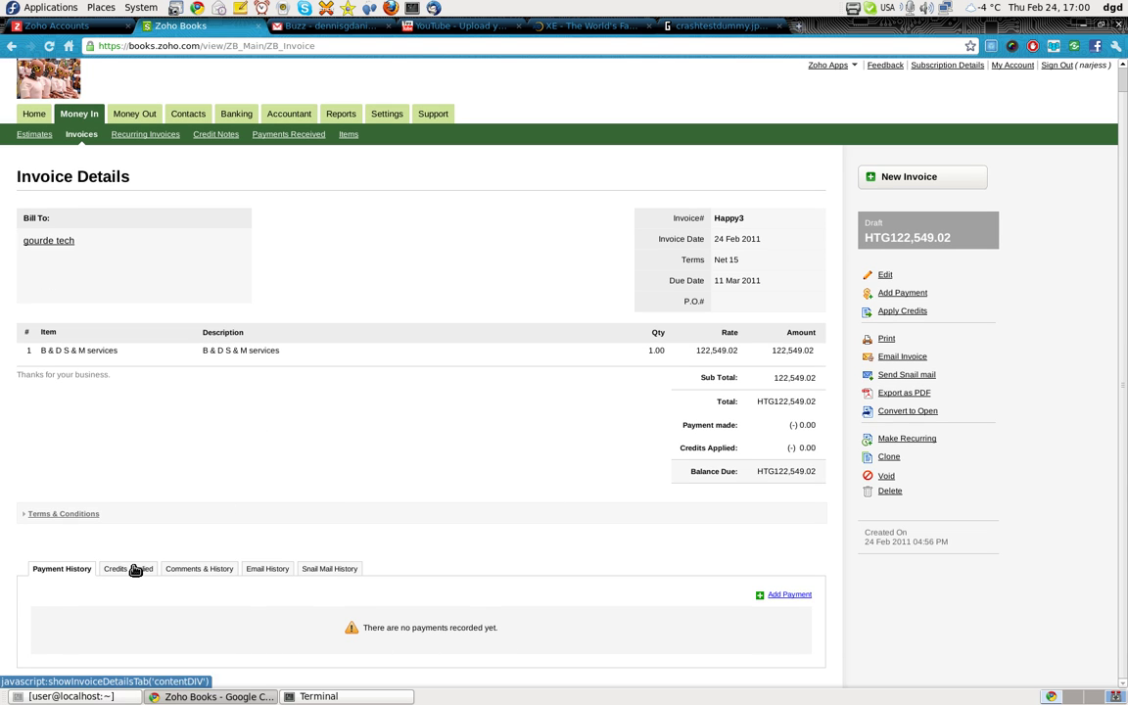
{"action": "left_click", "coordinate": [216, 572]}
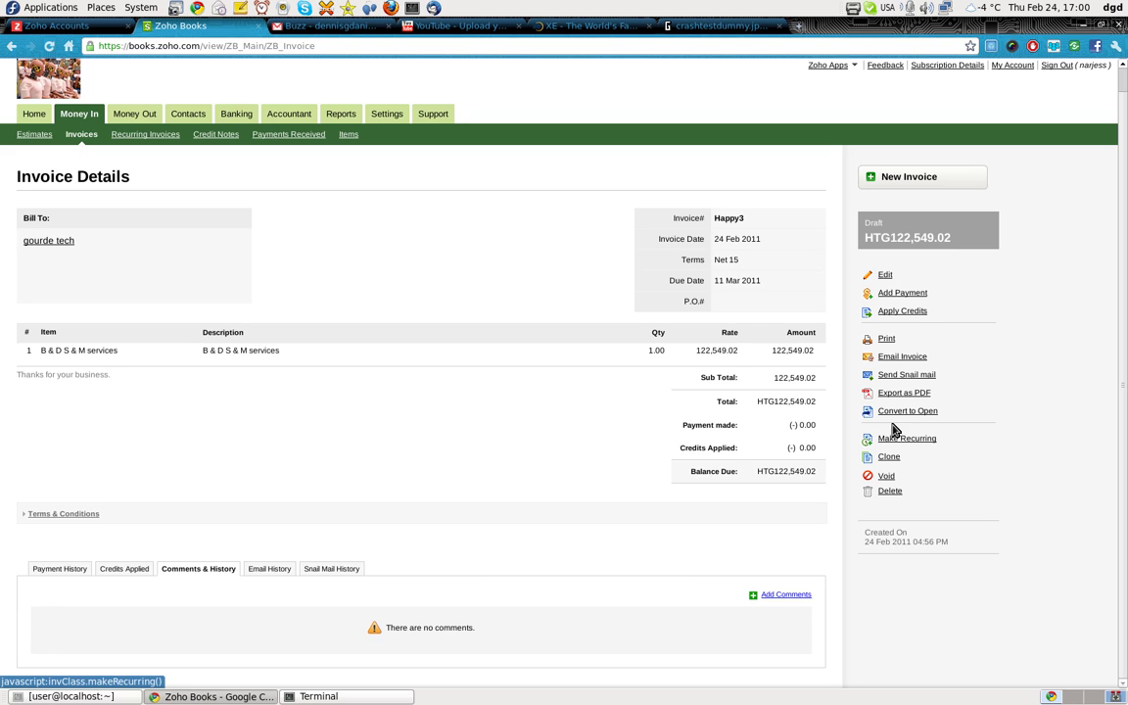
{"action": "left_click", "coordinate": [896, 357]}
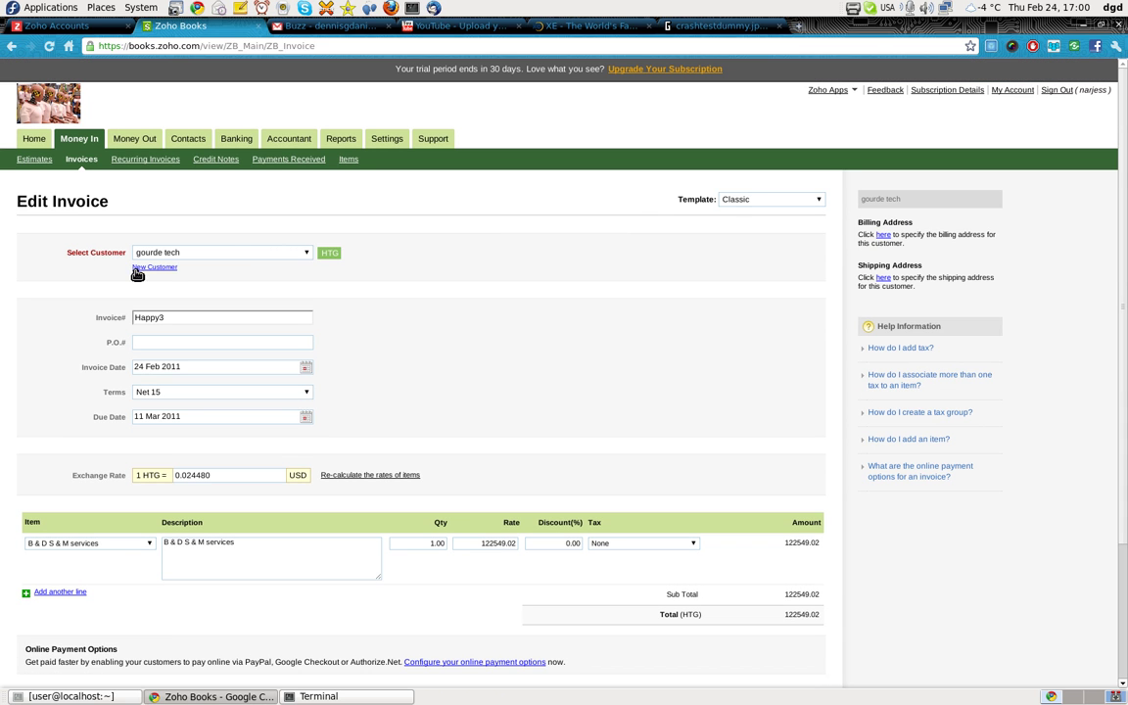
Step: Switch Happy3 to the Service > Modern template and save the invoice
{"action": "left_click", "coordinate": [740, 201]}
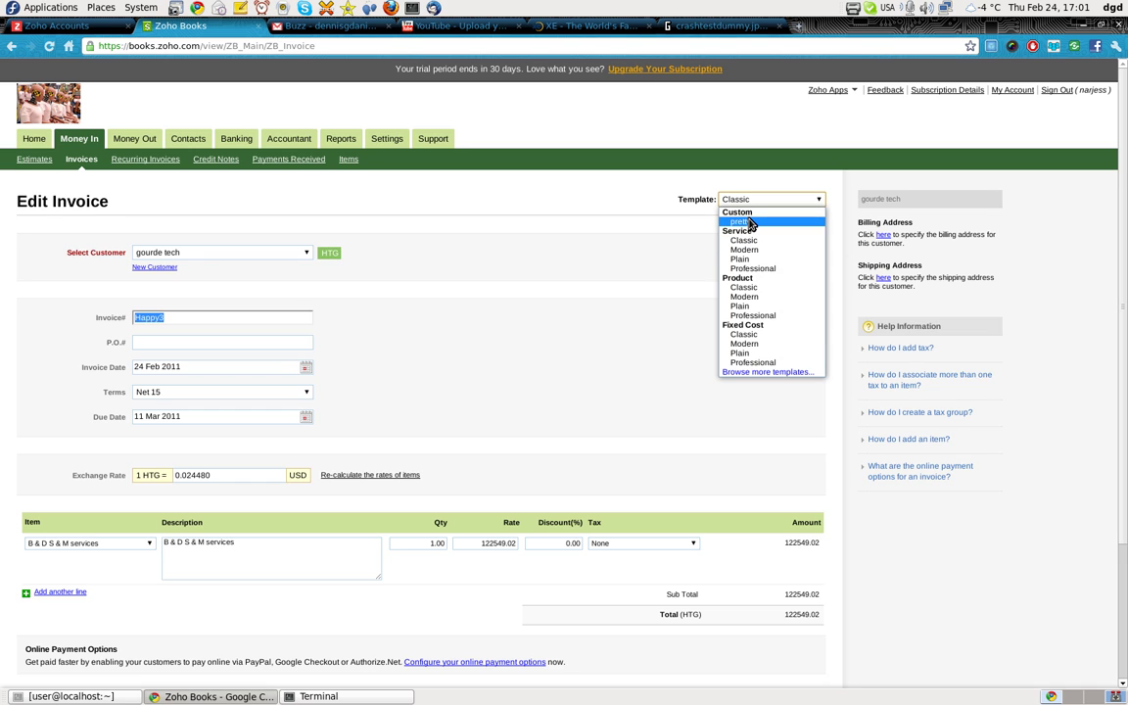
{"action": "left_click", "coordinate": [746, 249]}
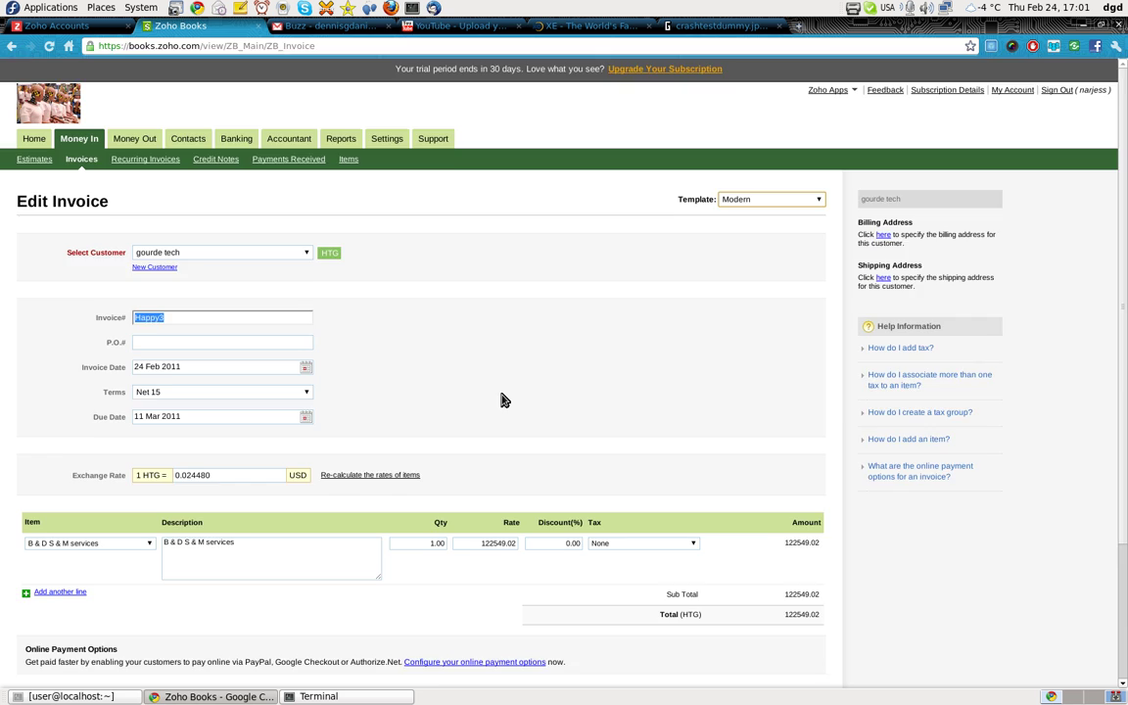
{"action": "scroll", "coordinate": [501, 396], "scroll_direction": "down", "scroll_amount": 3}
{"action": "scroll", "coordinate": [501, 396], "scroll_direction": "up", "scroll_amount": 3}
{"action": "scroll", "coordinate": [501, 397], "scroll_direction": "down", "scroll_amount": 2}
{"action": "scroll", "coordinate": [501, 399], "scroll_direction": "down", "scroll_amount": 2}
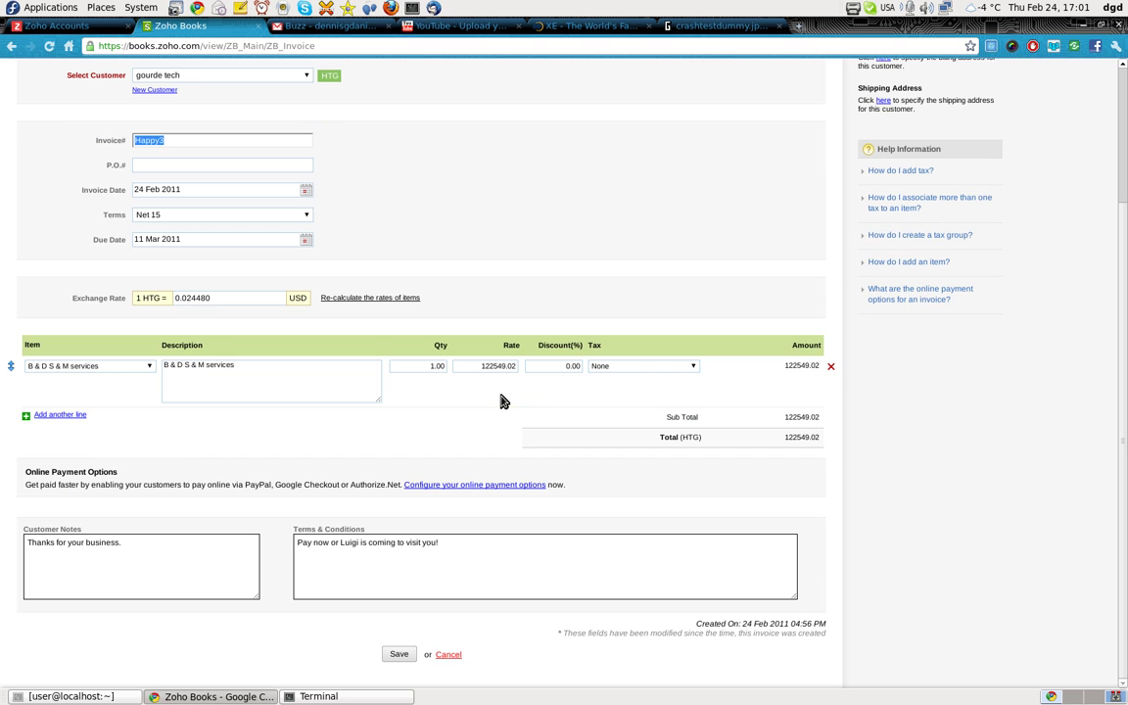
{"action": "left_click", "coordinate": [397, 652]}
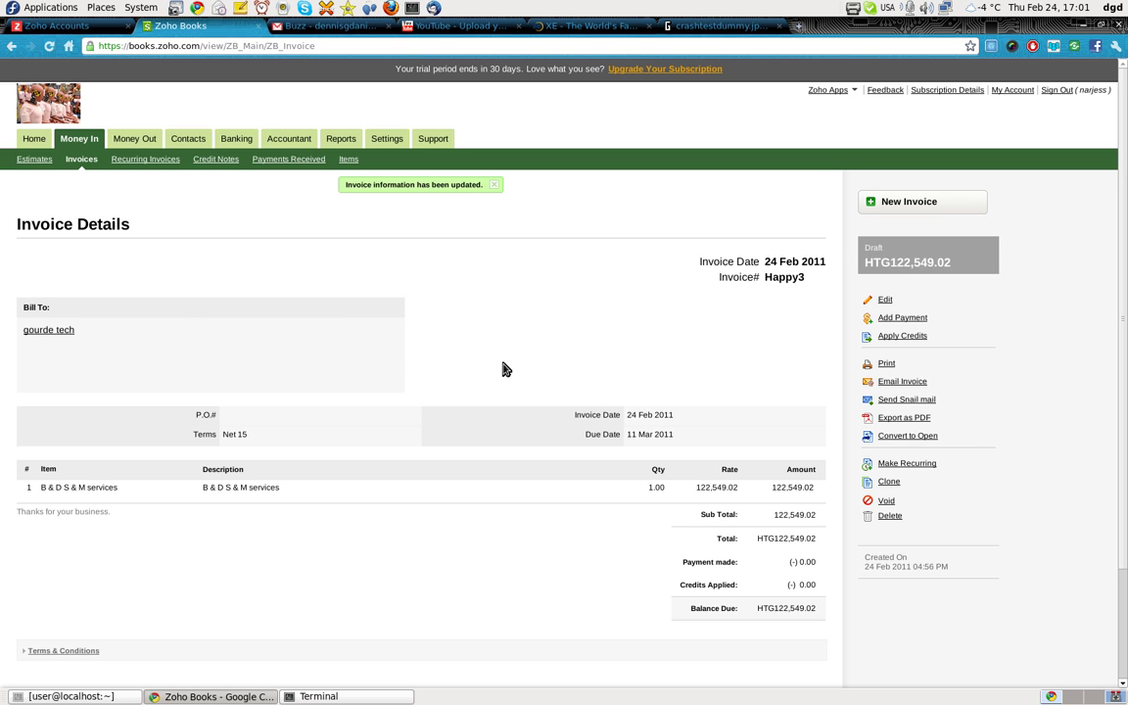
Step: Check Happy3's terms and conditions and export the invoice as Happy3.pdf
{"action": "scroll", "coordinate": [372, 352], "scroll_direction": "down", "scroll_amount": 3}
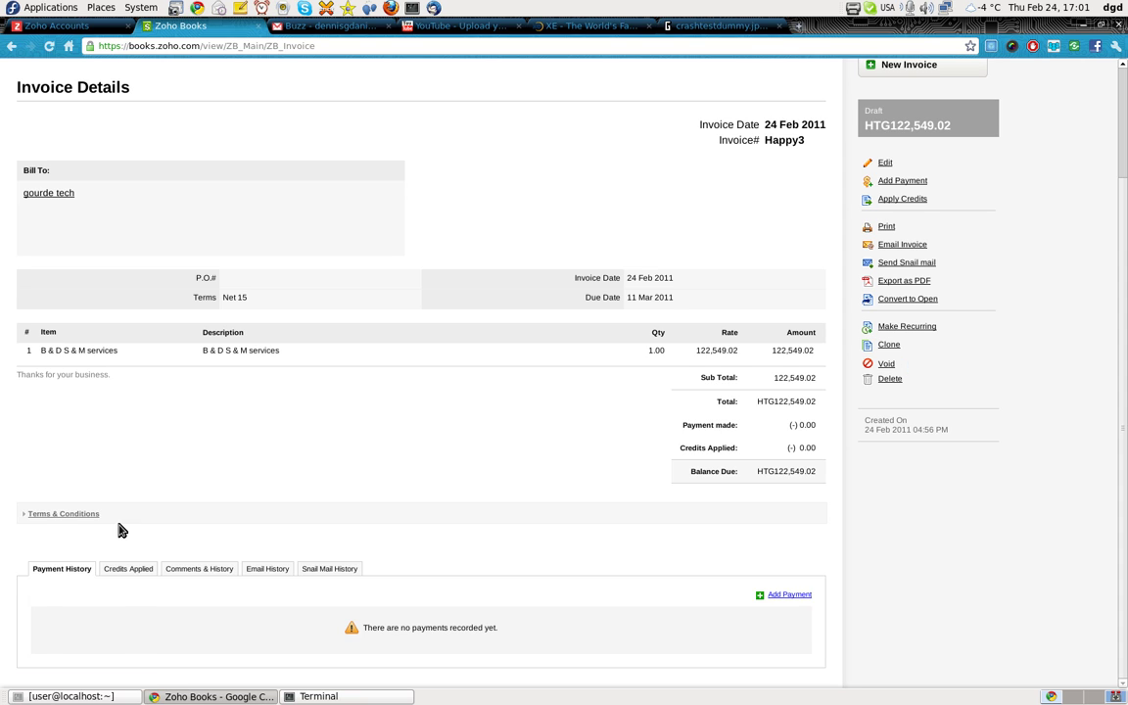
{"action": "left_click", "coordinate": [59, 516]}
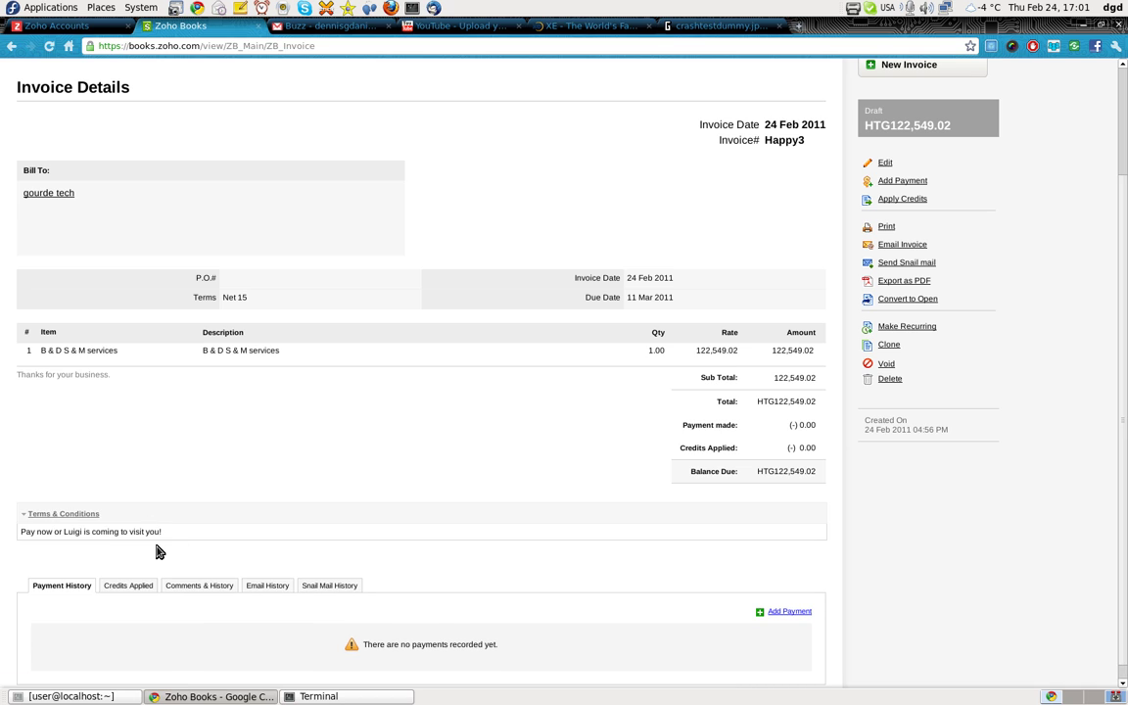
{"action": "left_click", "coordinate": [61, 514]}
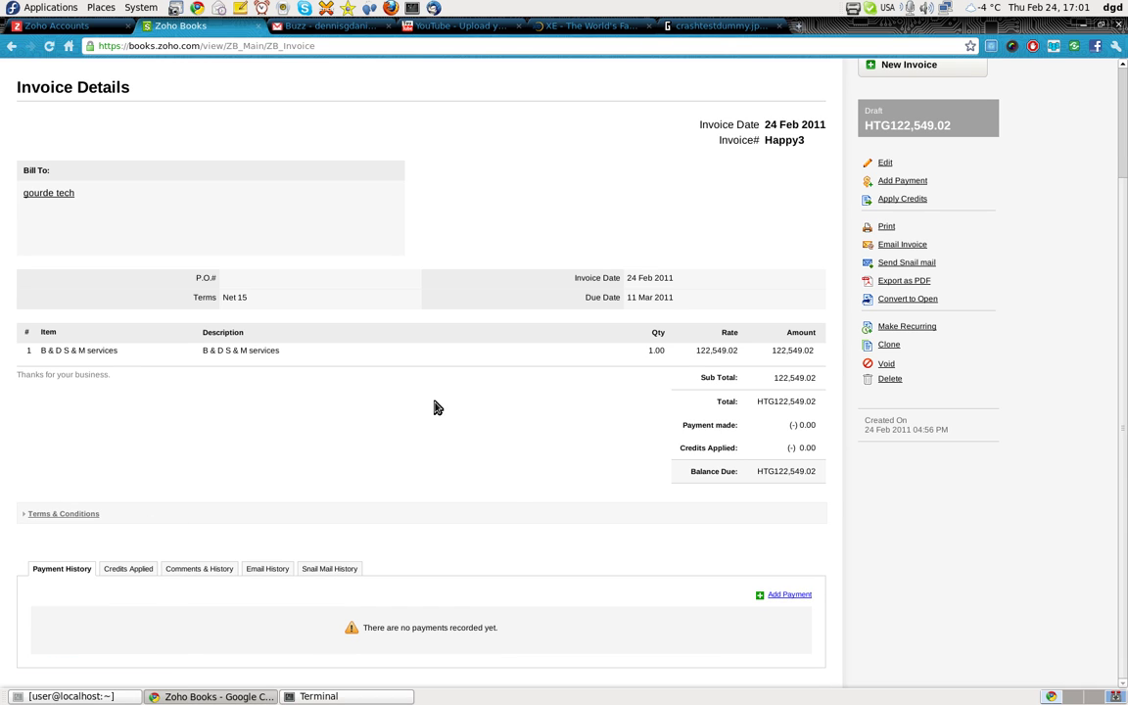
{"action": "left_click_drag", "start_coordinate": [818, 474], "coordinate": [755, 474]}
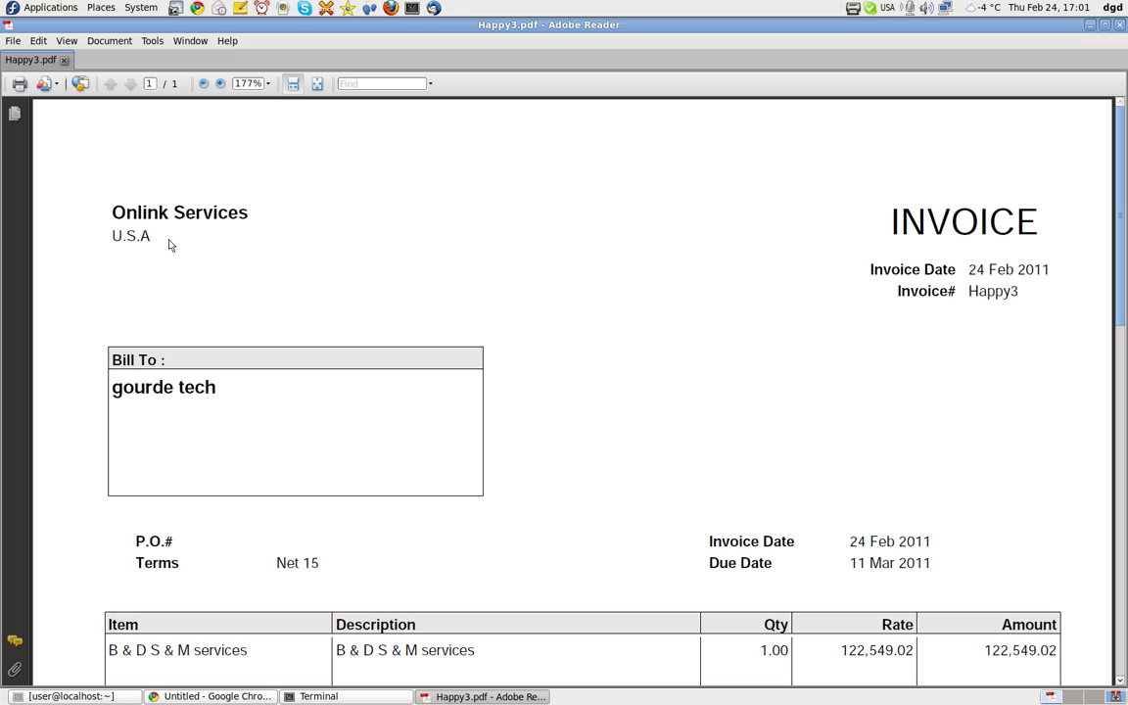
{"action": "scroll", "coordinate": [391, 274], "scroll_direction": "down", "scroll_amount": 3}
{"action": "scroll", "coordinate": [399, 282], "scroll_direction": "down", "scroll_amount": 2}
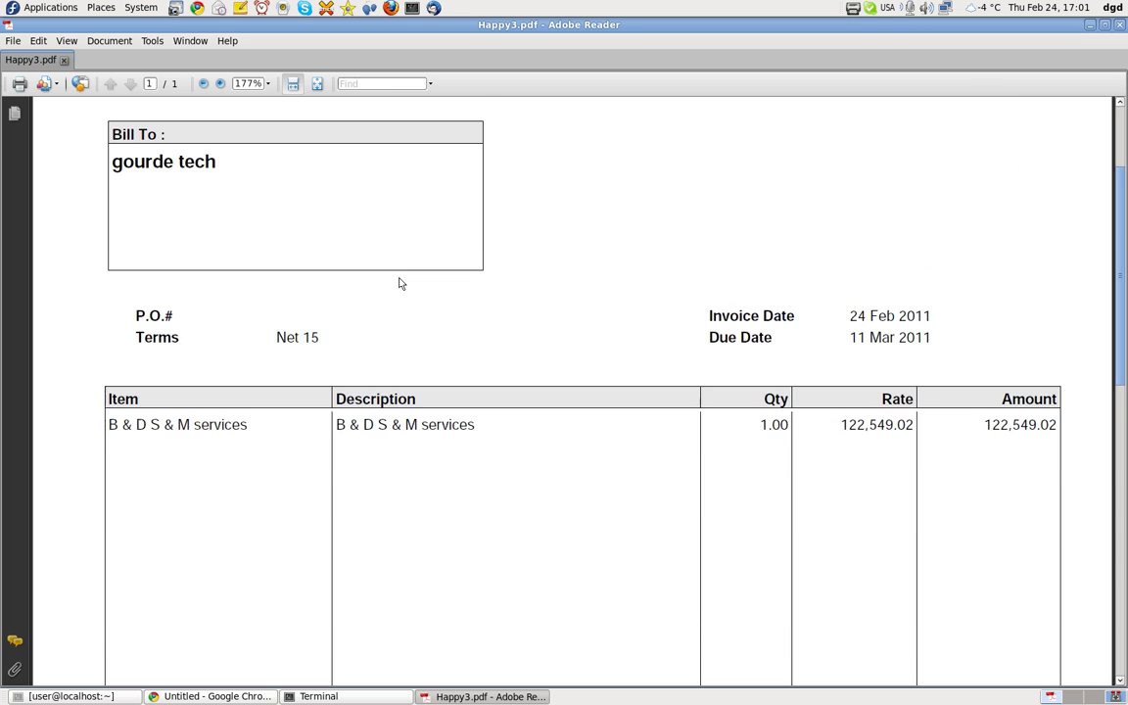
{"action": "scroll", "coordinate": [400, 283], "scroll_direction": "down", "scroll_amount": 2}
{"action": "scroll", "coordinate": [415, 305], "scroll_direction": "up", "scroll_amount": 3}
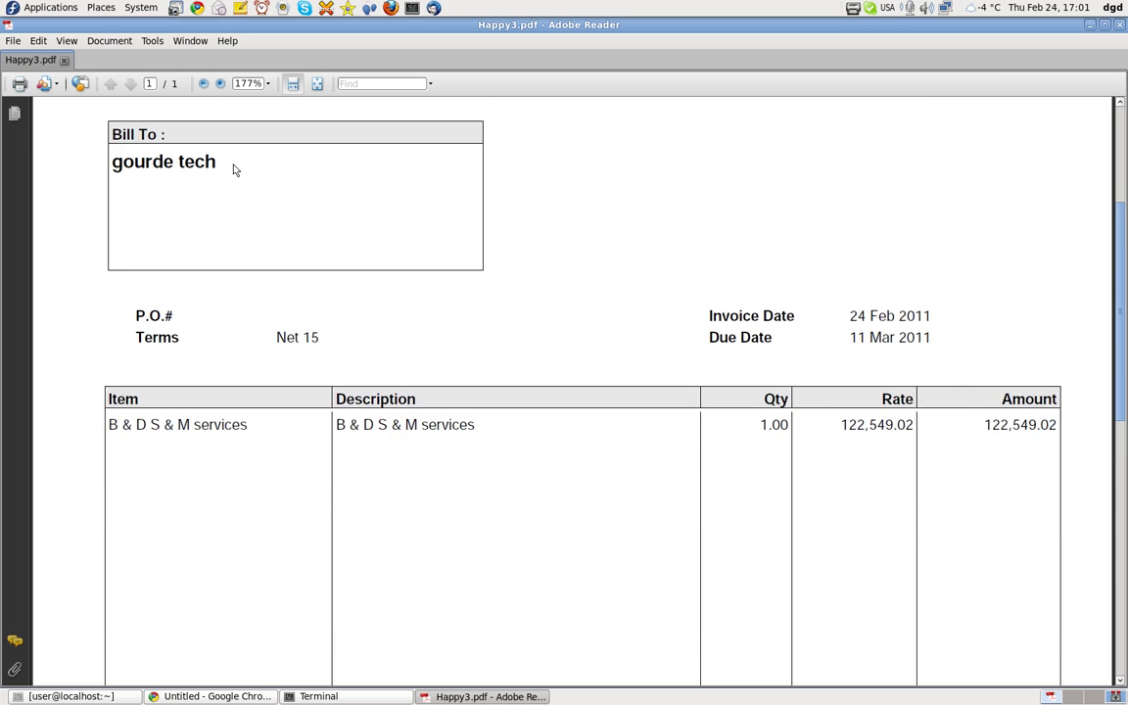
{"action": "left_click", "coordinate": [1122, 33]}
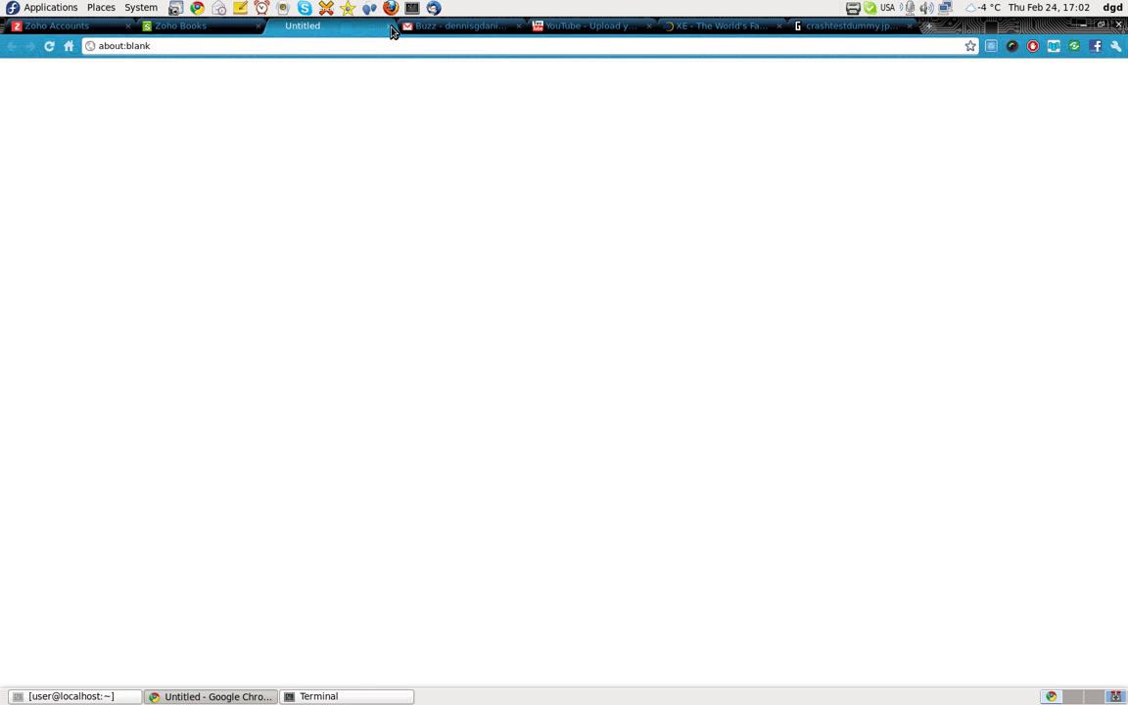
Step: Close the blank Untitled tab and open the Zoho Books Settings overview
{"action": "left_click", "coordinate": [389, 28]}
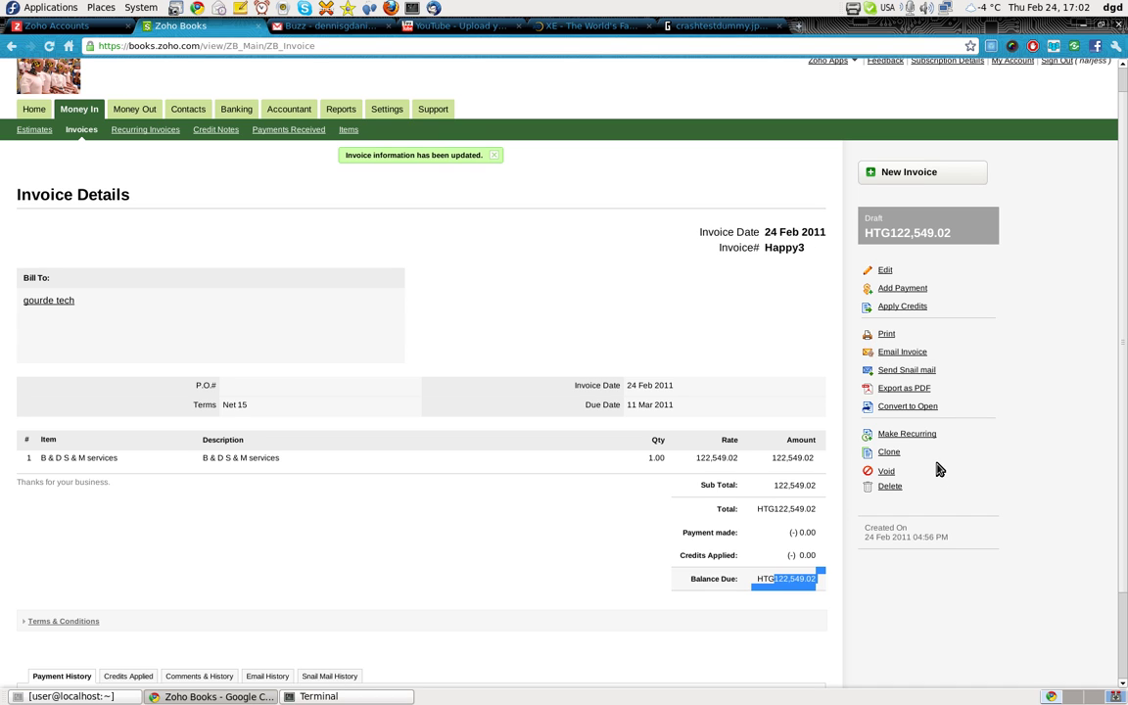
{"action": "left_click", "coordinate": [389, 109]}
{"action": "left_click", "coordinate": [388, 113]}
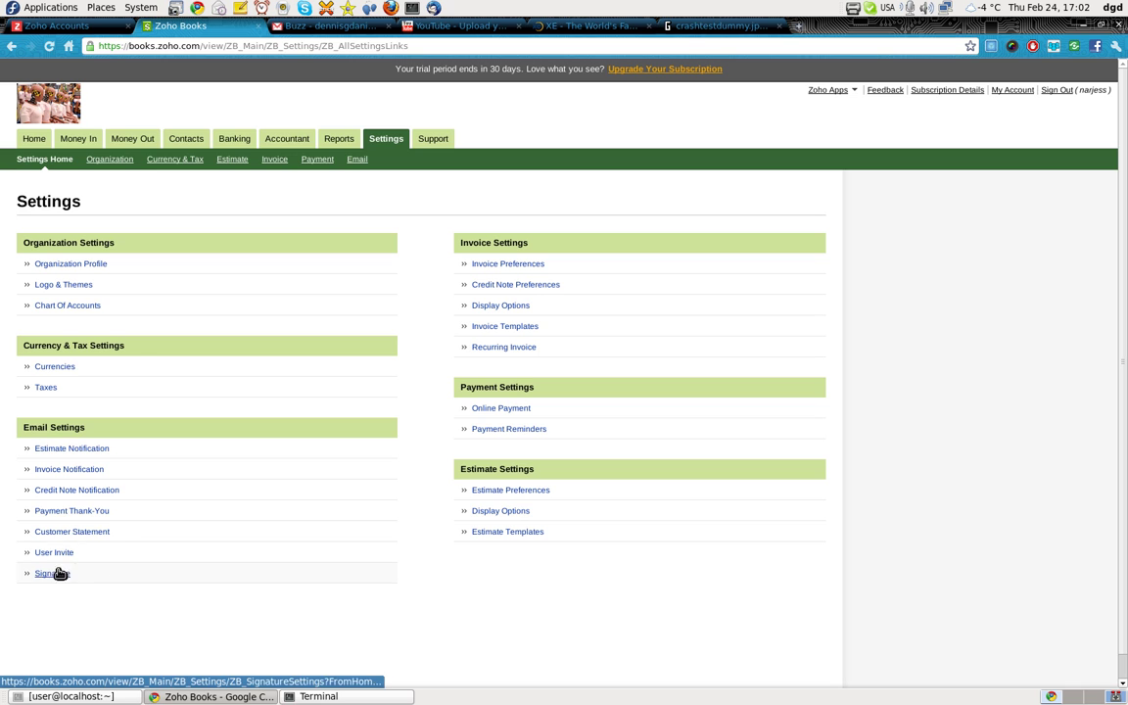
Step: Review the uploaded organization and invoice logos on the Logo & Themes page
{"action": "left_click", "coordinate": [70, 287]}
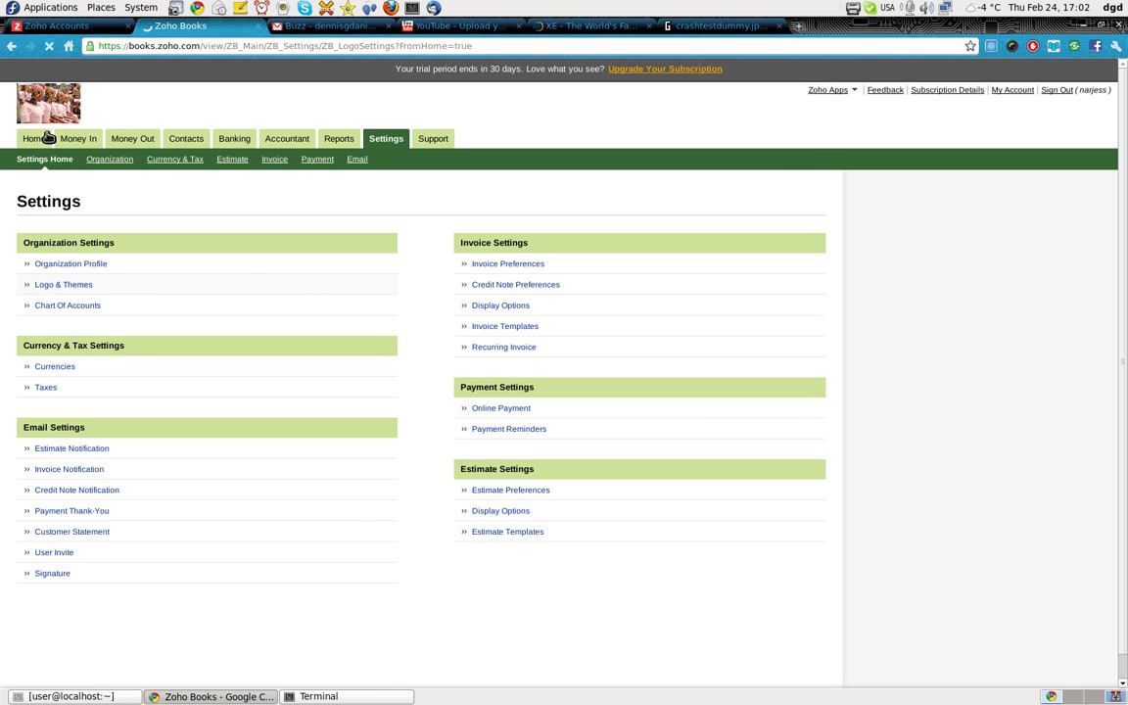
{"action": "scroll", "coordinate": [561, 417], "scroll_direction": "down", "scroll_amount": 2}
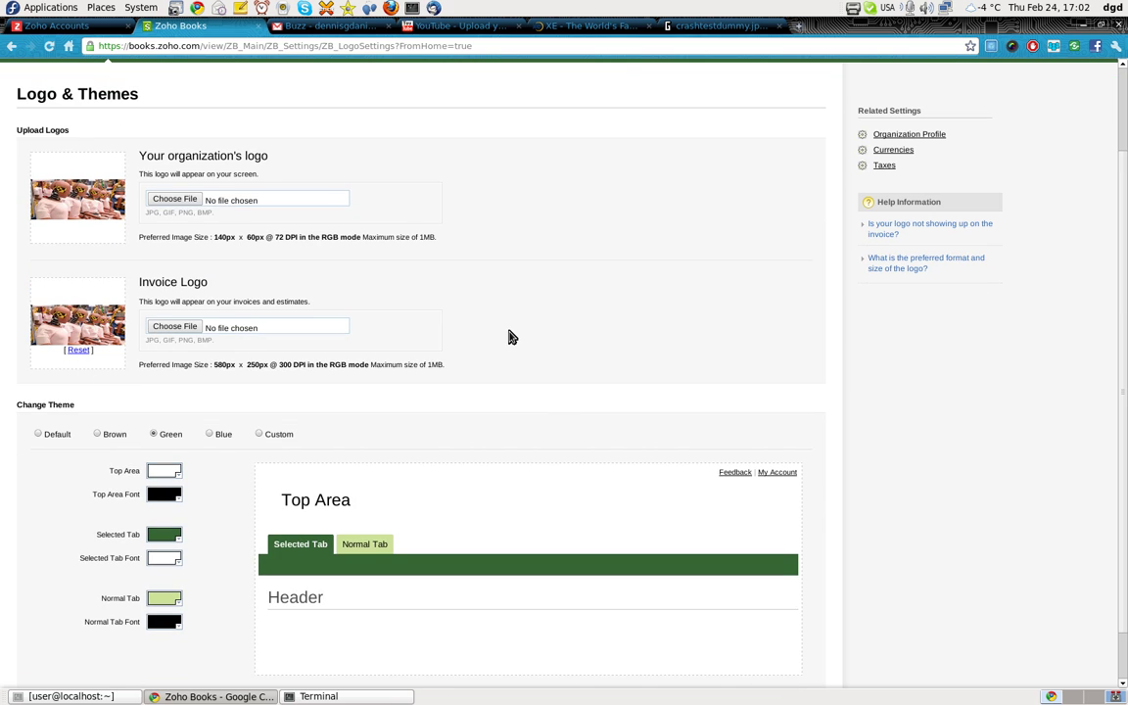
{"action": "scroll", "coordinate": [509, 336], "scroll_direction": "up", "scroll_amount": 2}
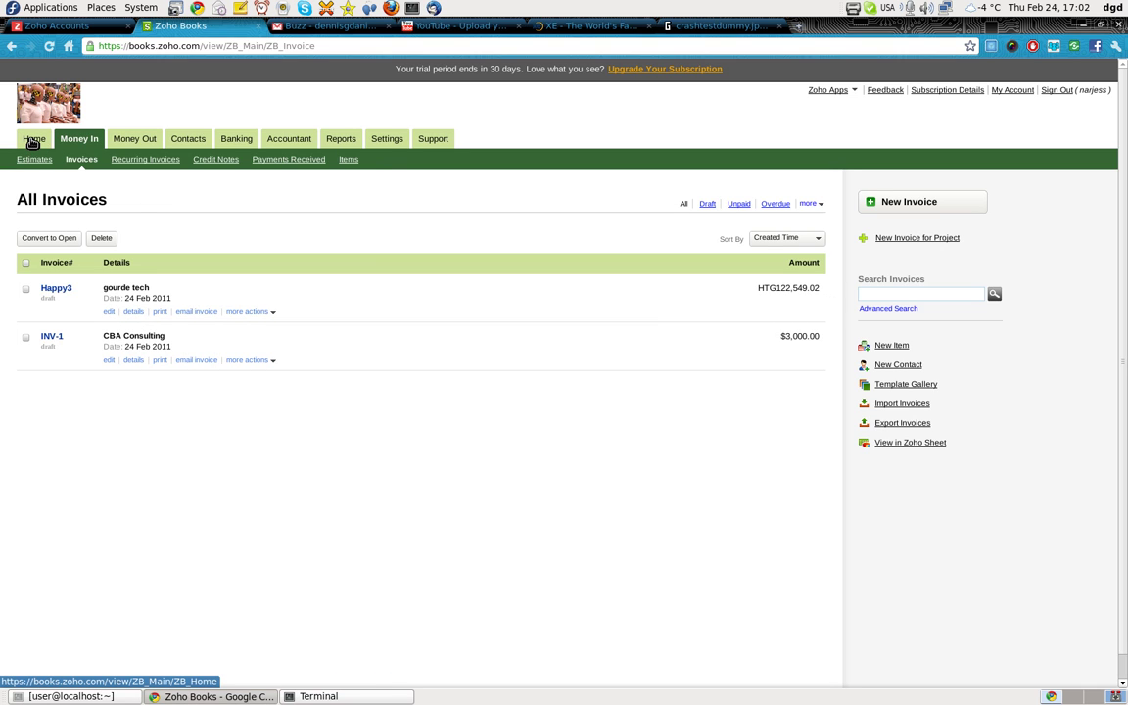
{"action": "left_click", "coordinate": [37, 142]}
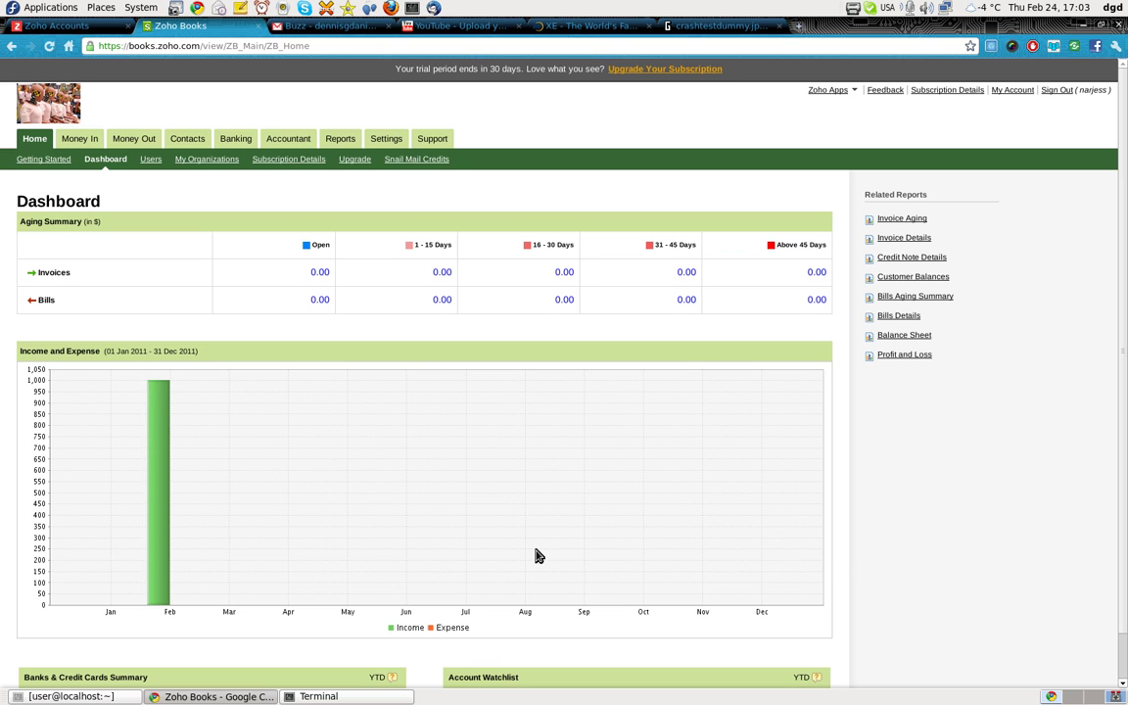
{"action": "scroll", "coordinate": [536, 554], "scroll_direction": "down", "scroll_amount": 1}
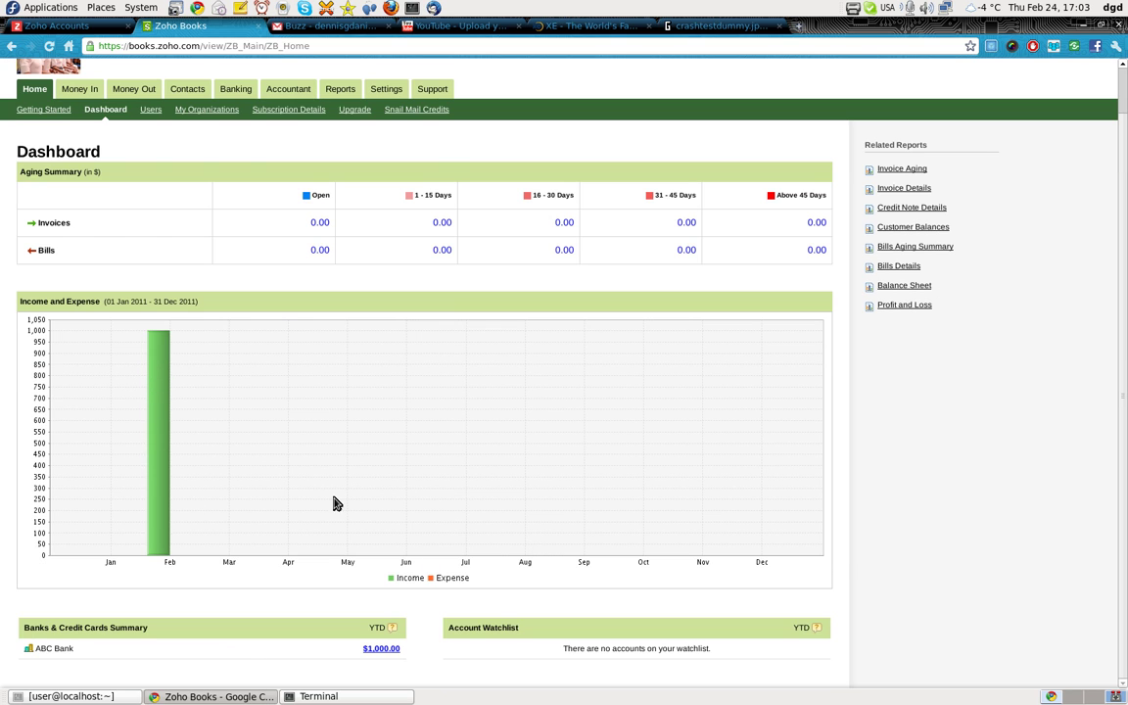
{"action": "scroll", "coordinate": [372, 500], "scroll_direction": "up", "scroll_amount": 1}
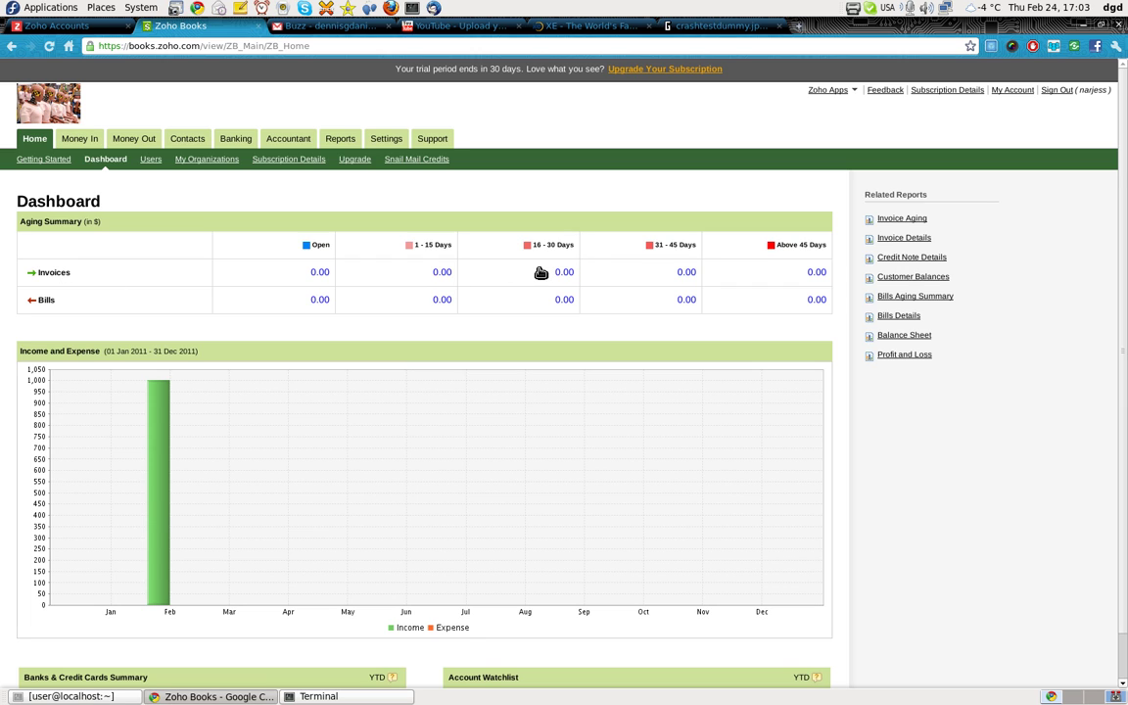
{"action": "left_click", "coordinate": [89, 143]}
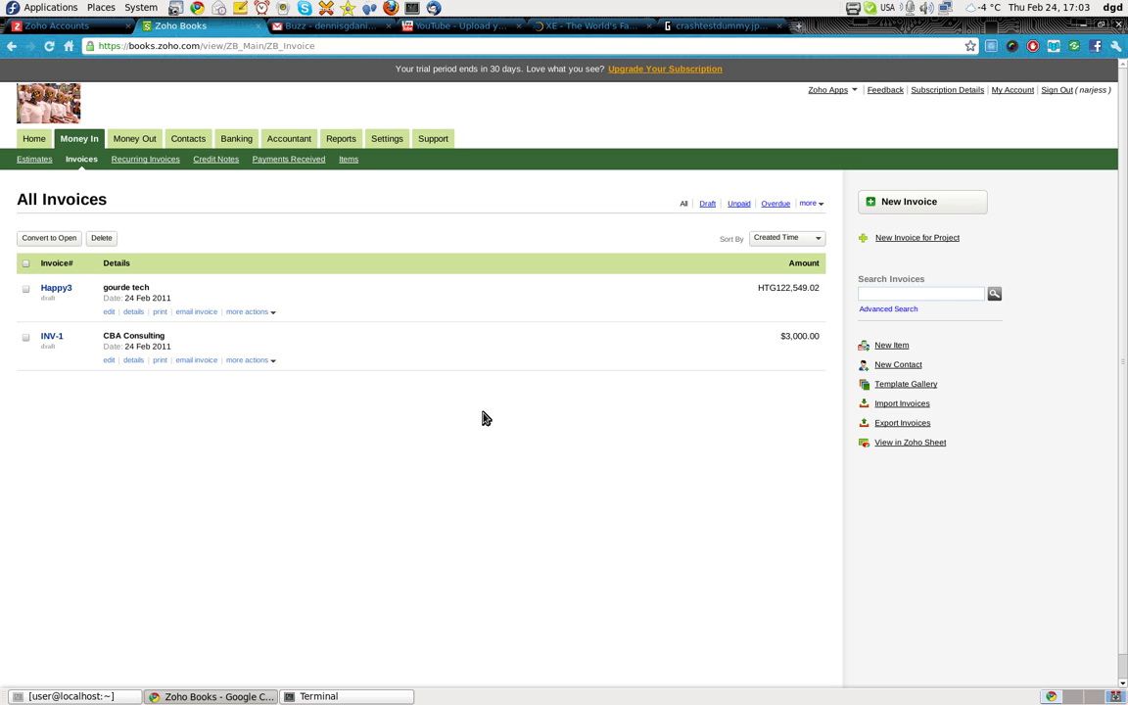
Step: Convert the Happy3 invoice from draft to open, then show INV-1's extra actions
{"action": "left_click", "coordinate": [247, 311]}
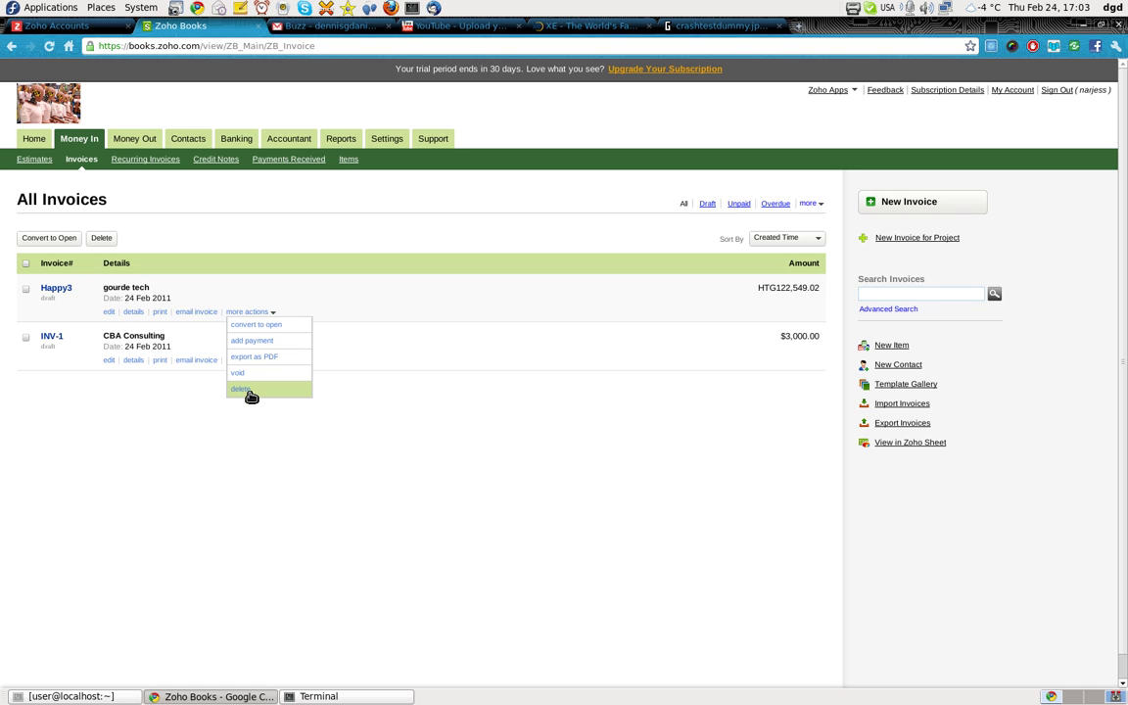
{"action": "left_click", "coordinate": [246, 311]}
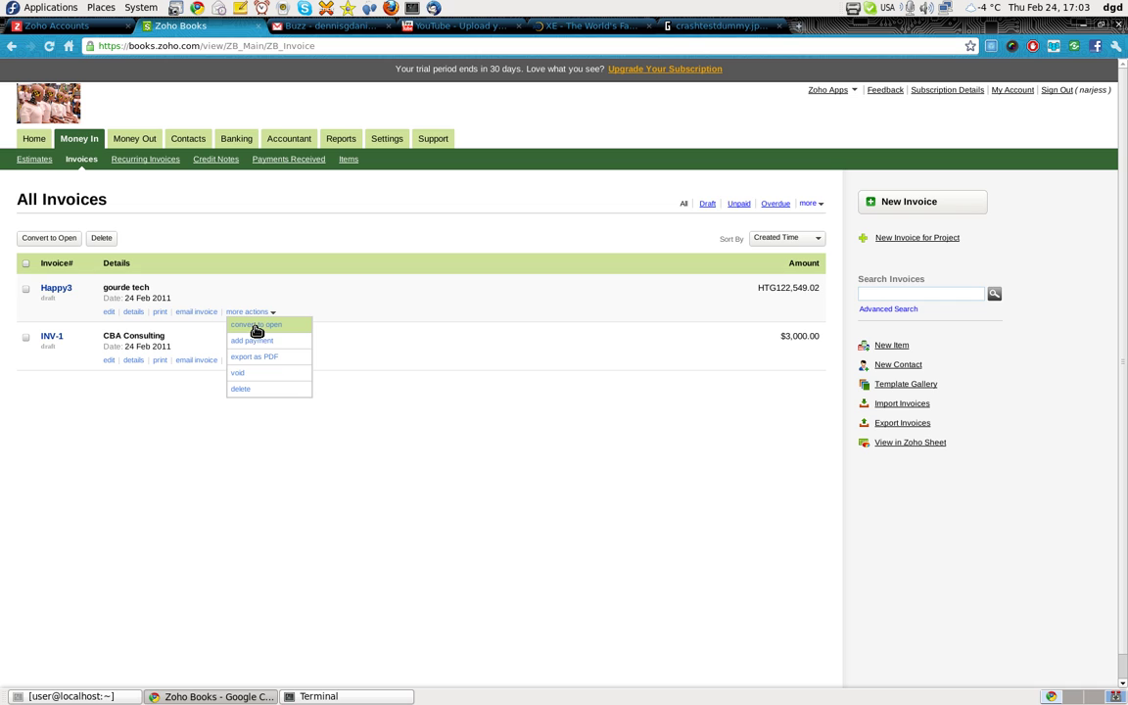
{"action": "left_click", "coordinate": [255, 326]}
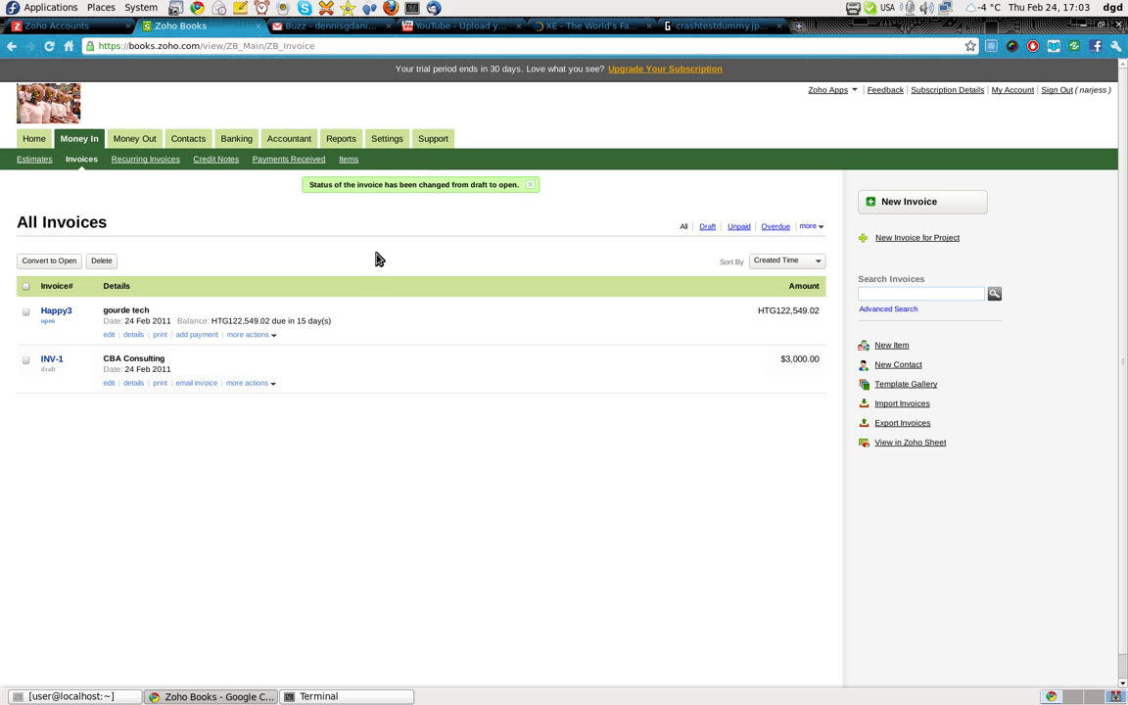
{"action": "left_click", "coordinate": [250, 384]}
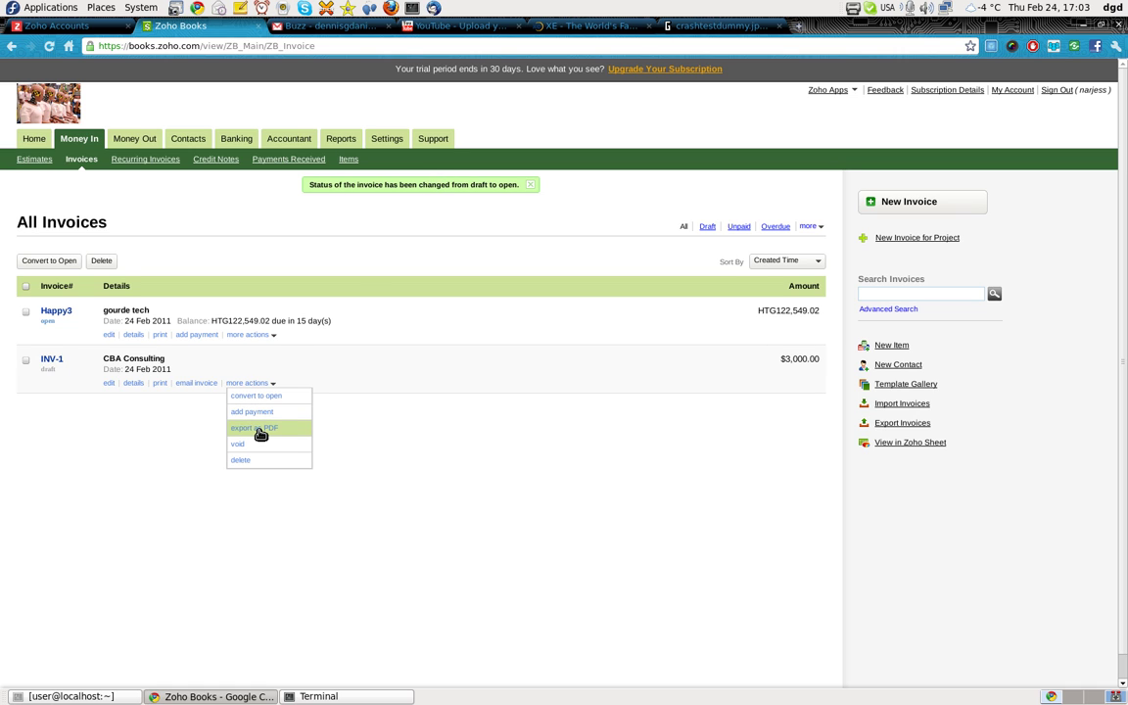
Step: Convert INV-1 to open, then confirm the dashboard lists 6,000.00 in open invoices
{"action": "left_click", "coordinate": [256, 396]}
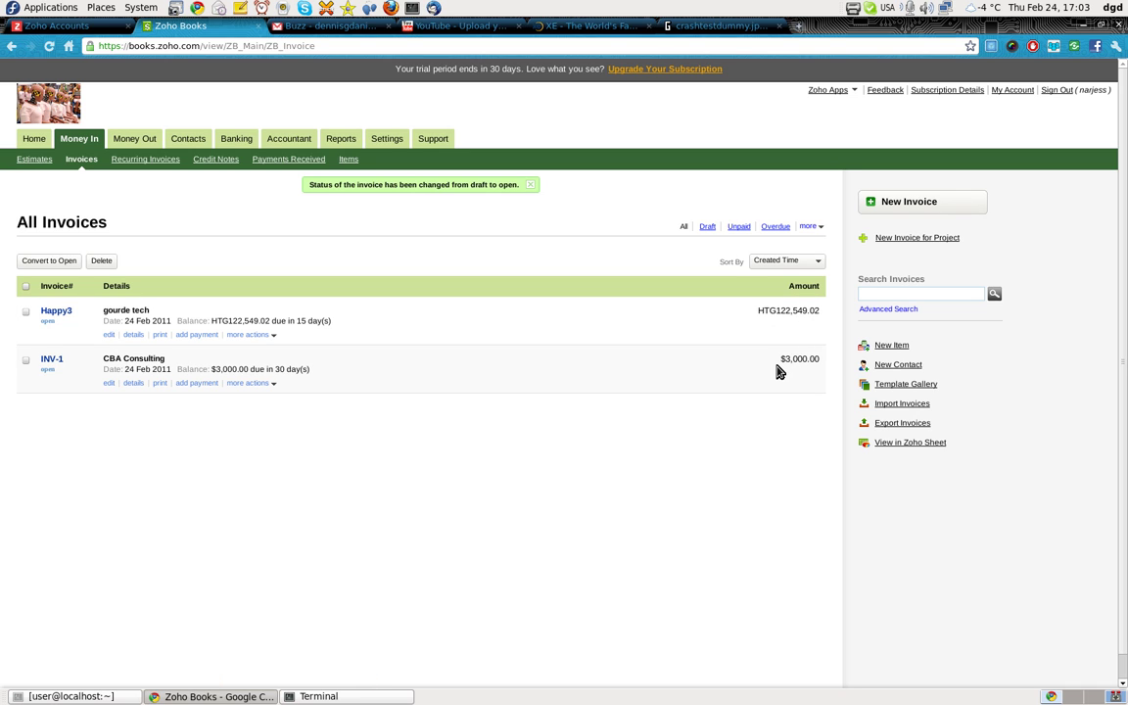
{"action": "left_click", "coordinate": [32, 137]}
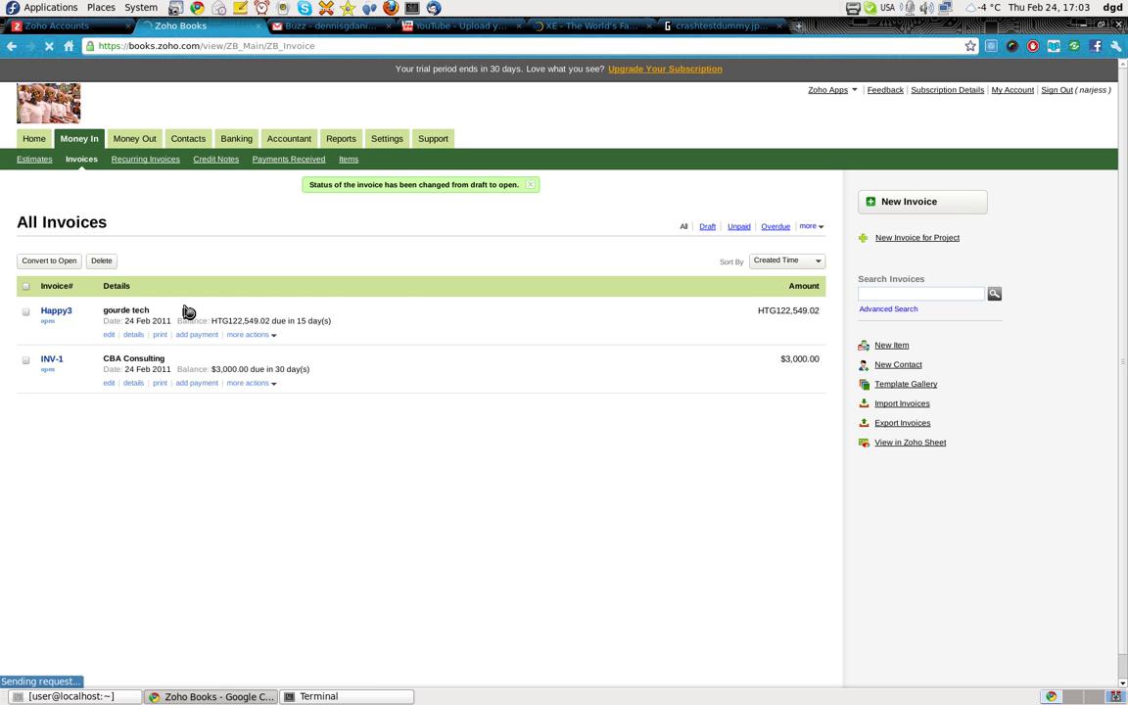
{"action": "left_click", "coordinate": [245, 334]}
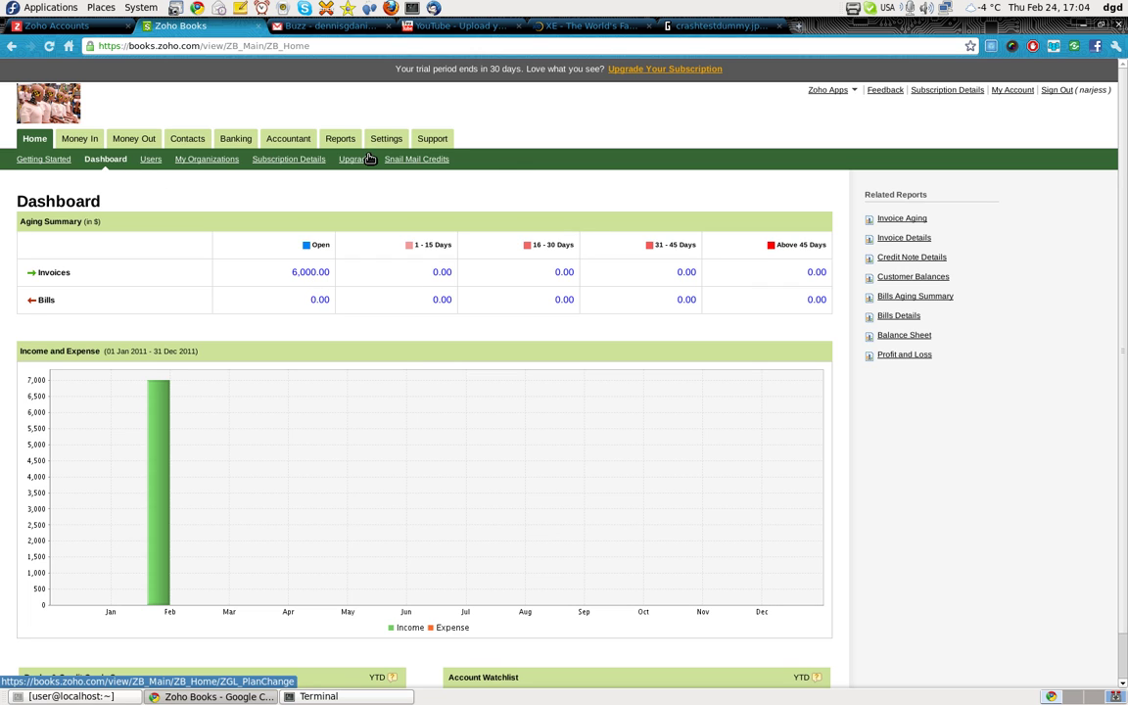
{"action": "left_click", "coordinate": [74, 133]}
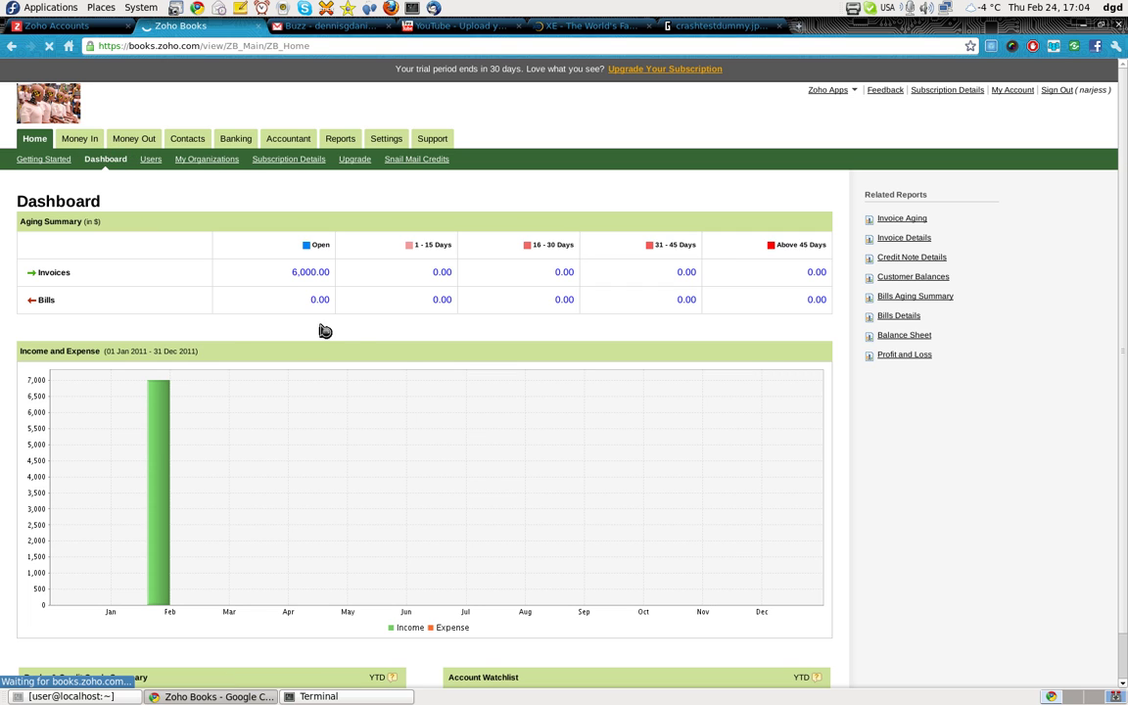